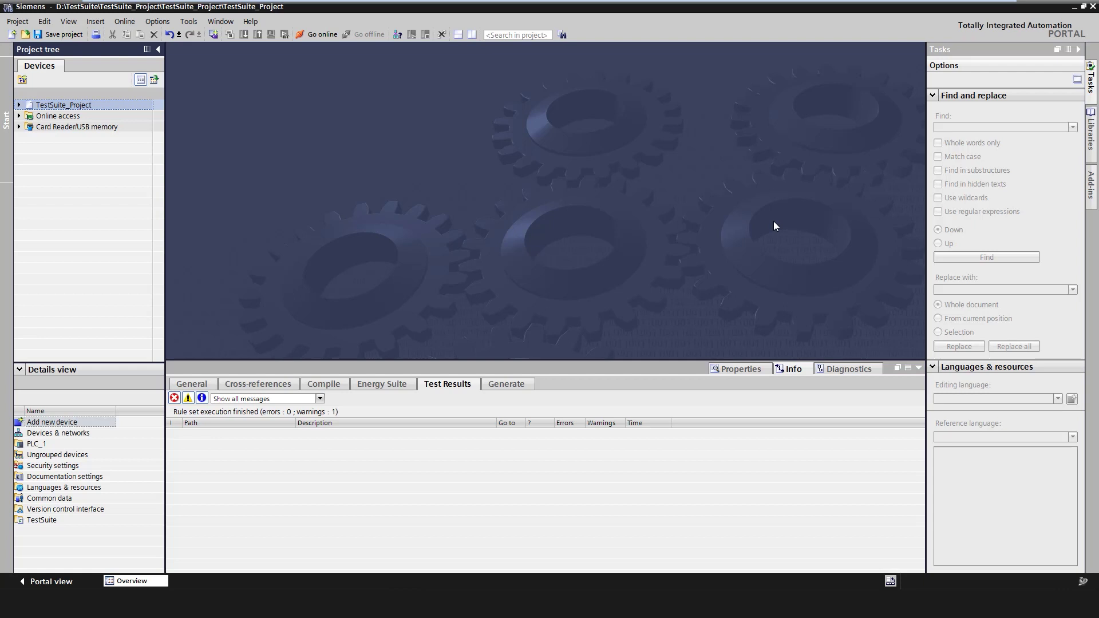
# Expand TestSuite_Project and then its TestSuite node in the Project tree.
pyautogui.click(19, 105)
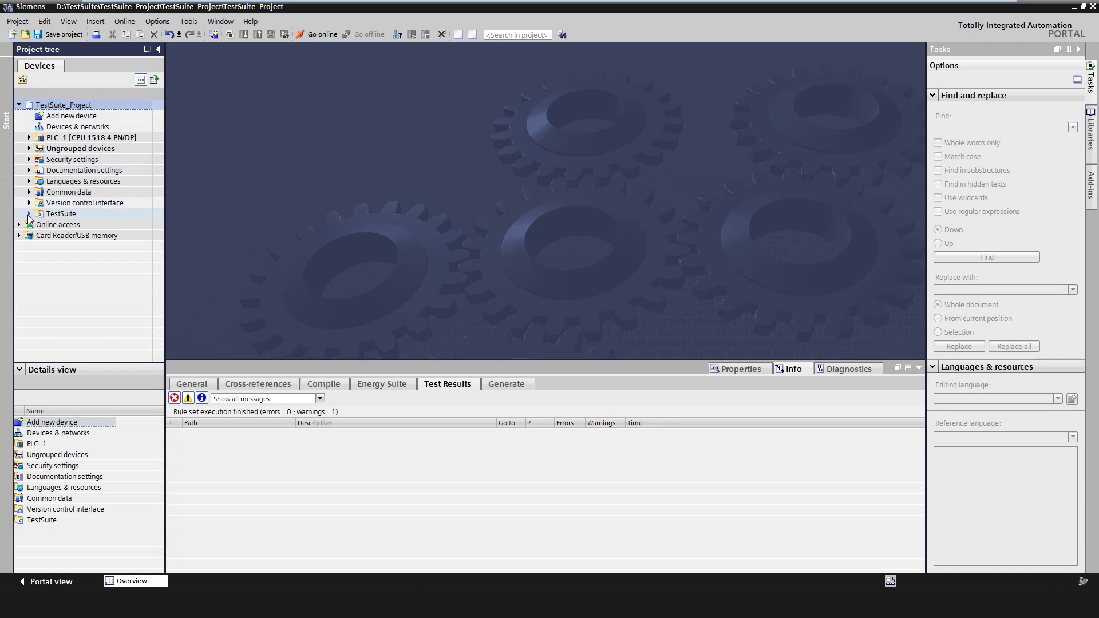
pyautogui.click(29, 213)
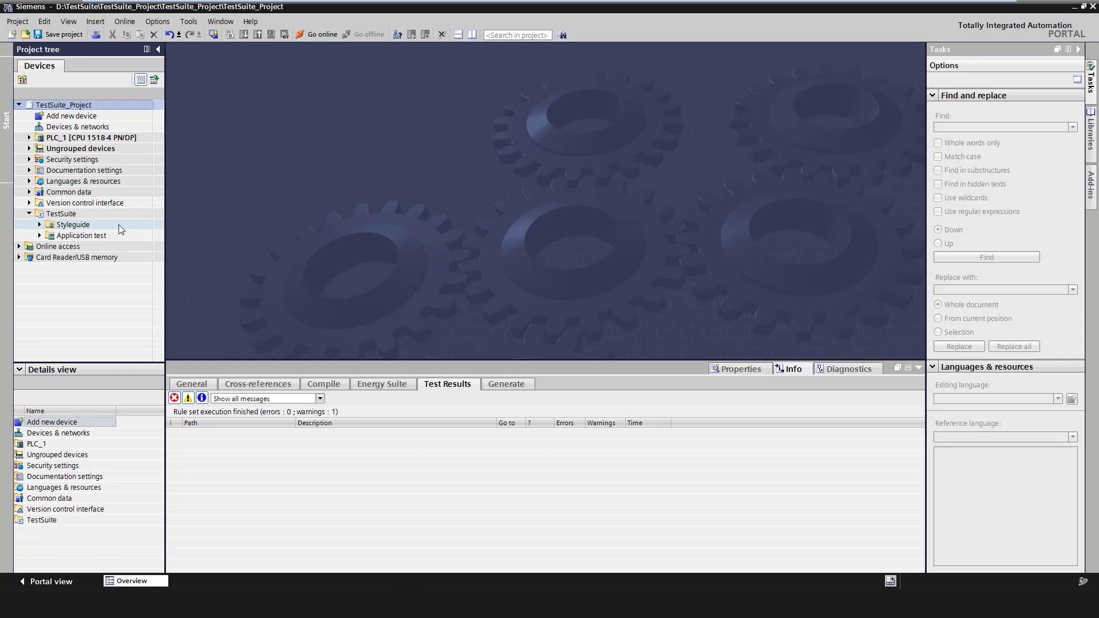
# Add a new rule set, Rule set_1, under Styleguide and open it for editing.
pyautogui.rightClick(97, 225)
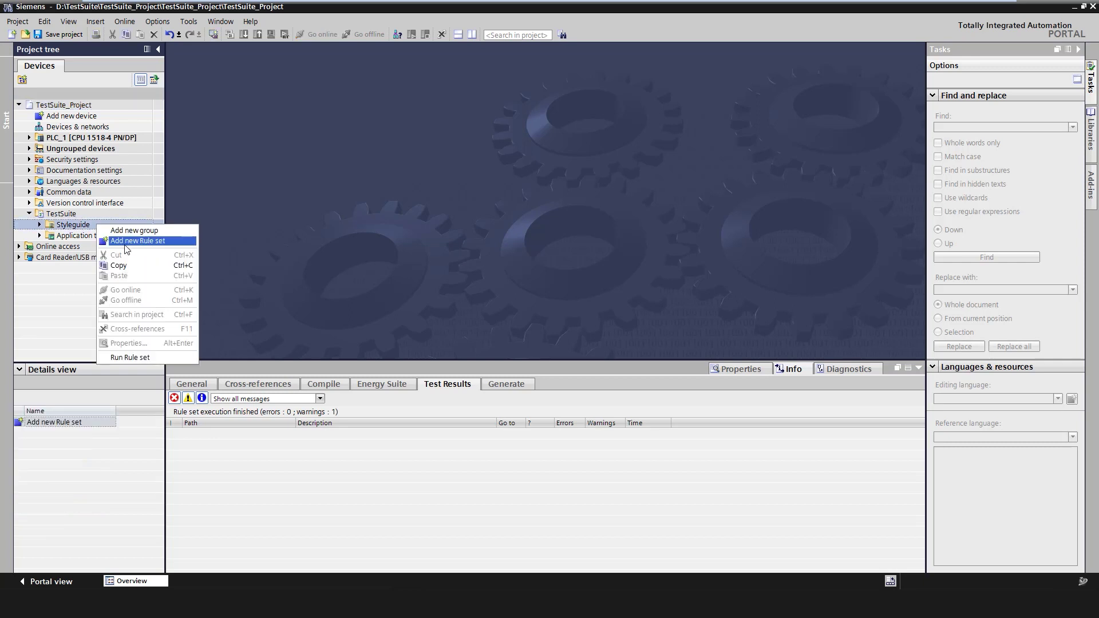
pyautogui.click(127, 241)
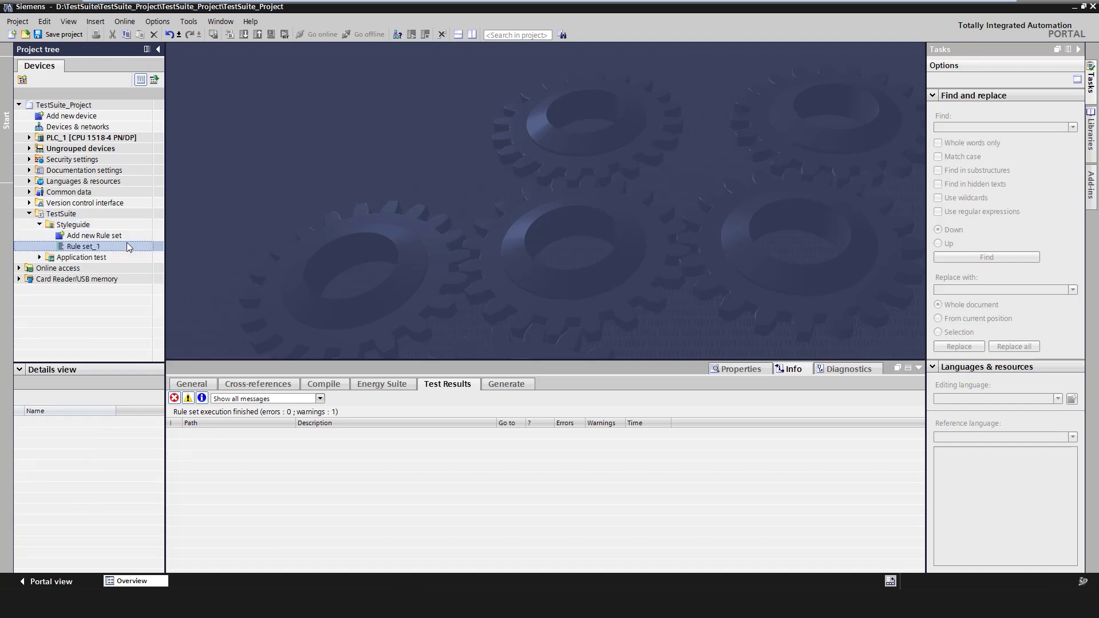
pyautogui.doubleClick(86, 247)
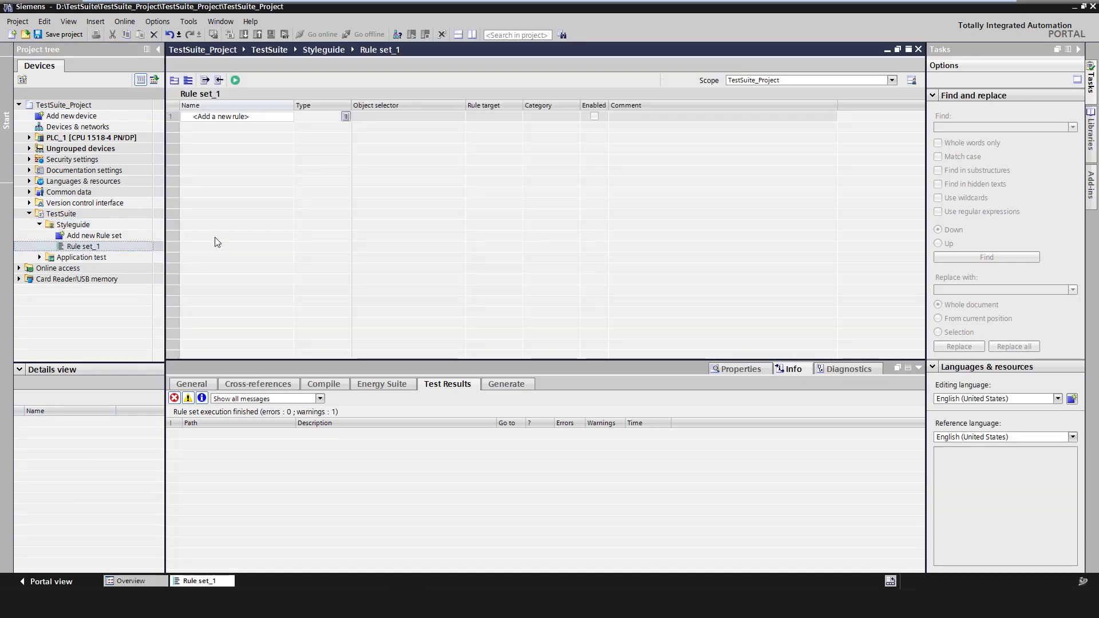
# Import the rules from StyleguideRulesets.xml into Rule set_1.
pyautogui.click(219, 81)
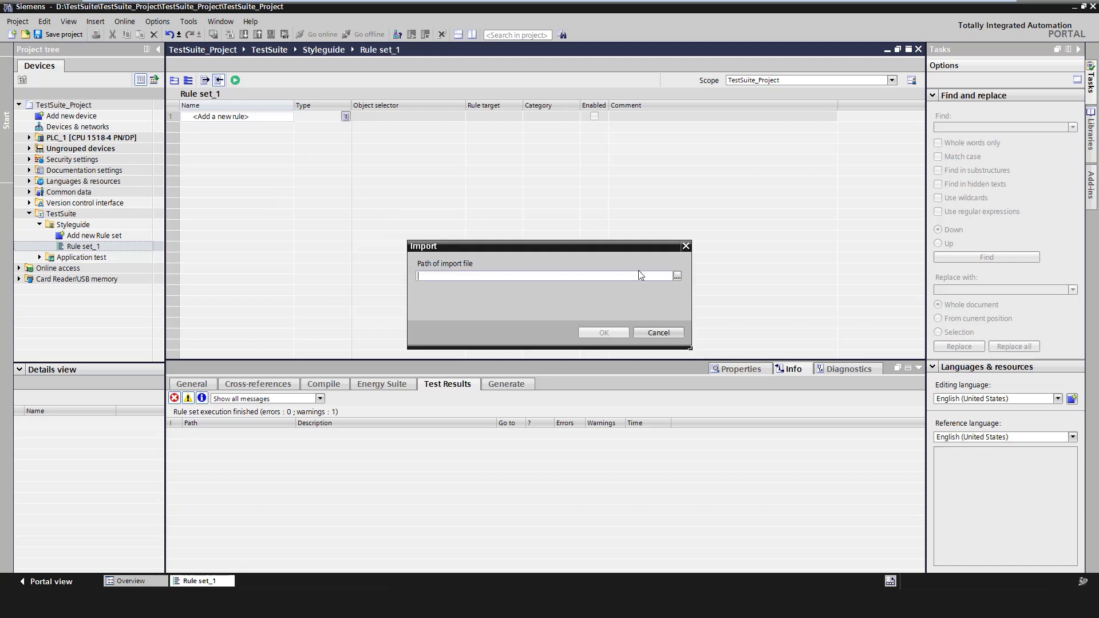
pyautogui.click(677, 276)
pyautogui.click(573, 261)
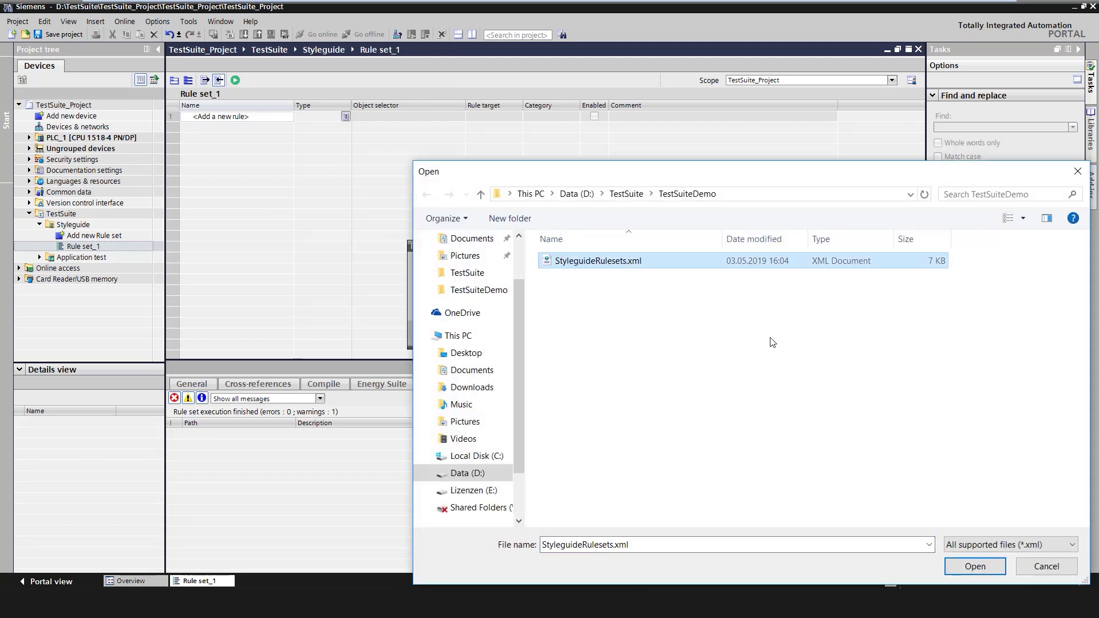
pyautogui.click(975, 567)
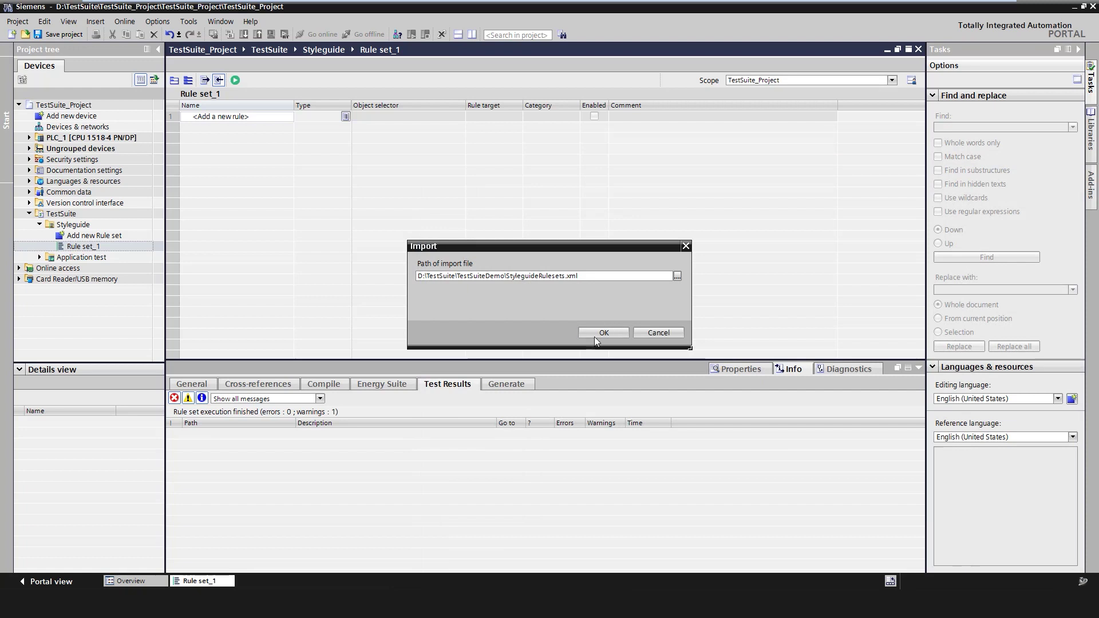
pyautogui.click(599, 333)
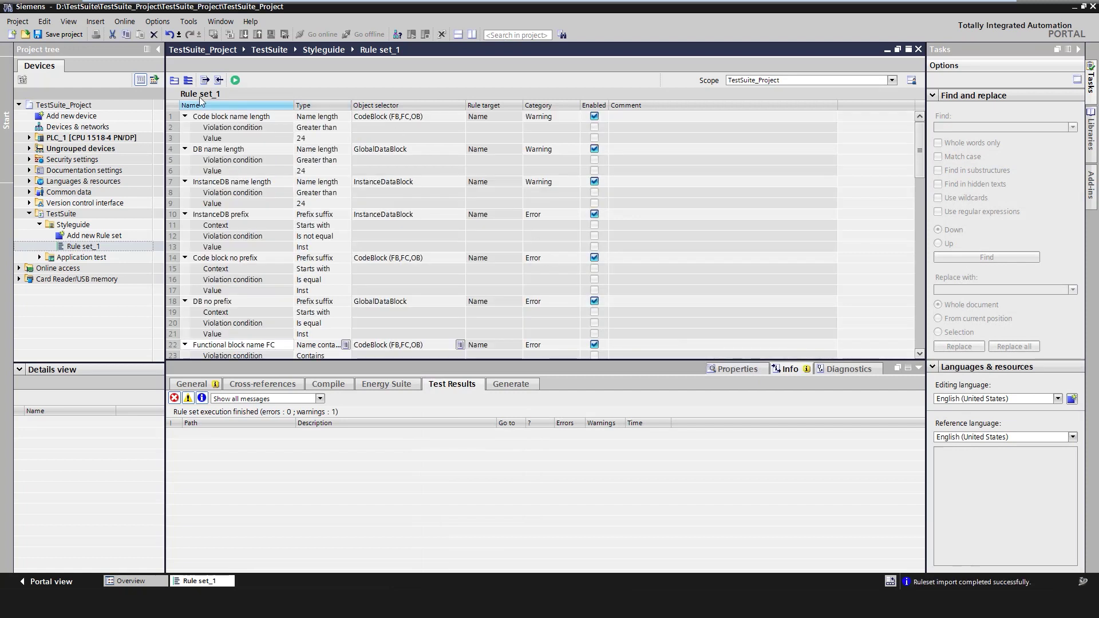
# Collapse all rules, toggle DB name length and Functional block name Block off and on, then run.
pyautogui.click(188, 81)
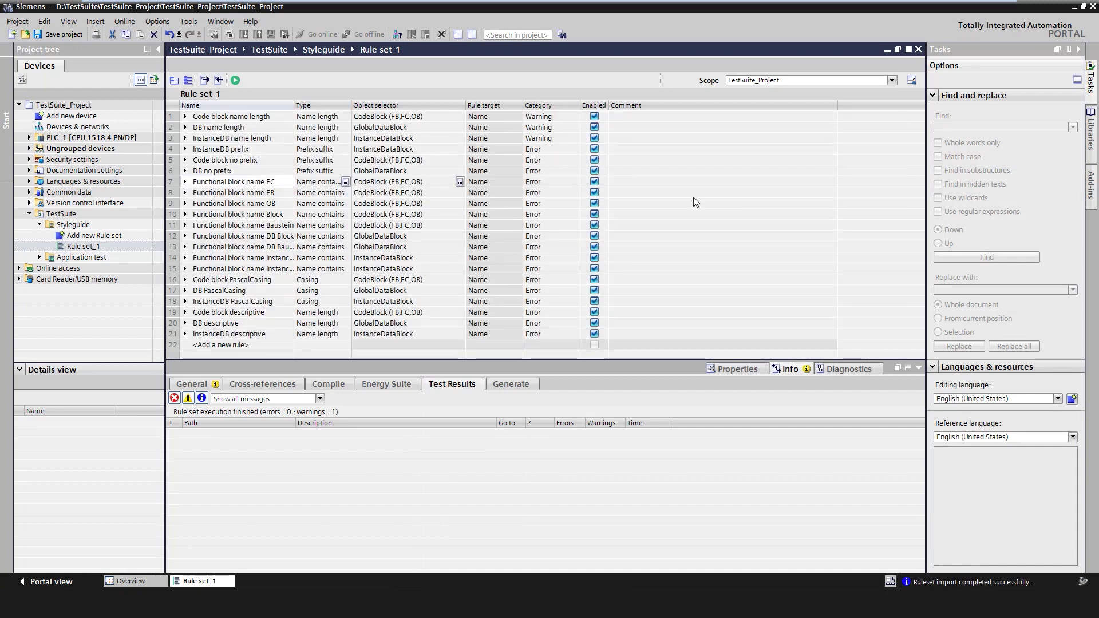
pyautogui.click(594, 127)
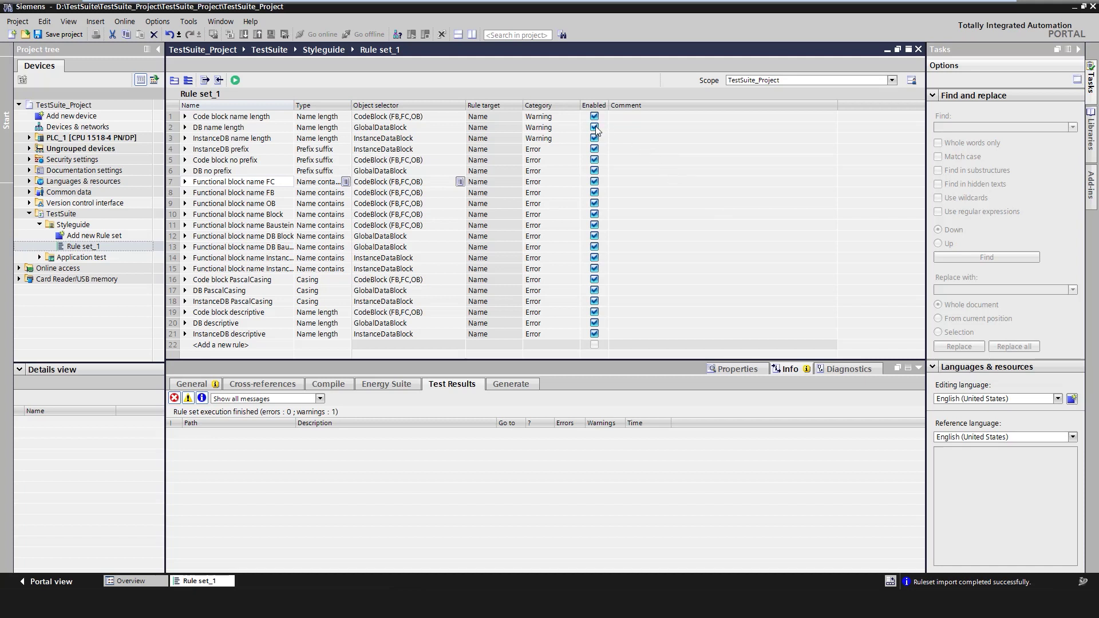
pyautogui.click(594, 172)
pyautogui.click(594, 215)
pyautogui.click(594, 172)
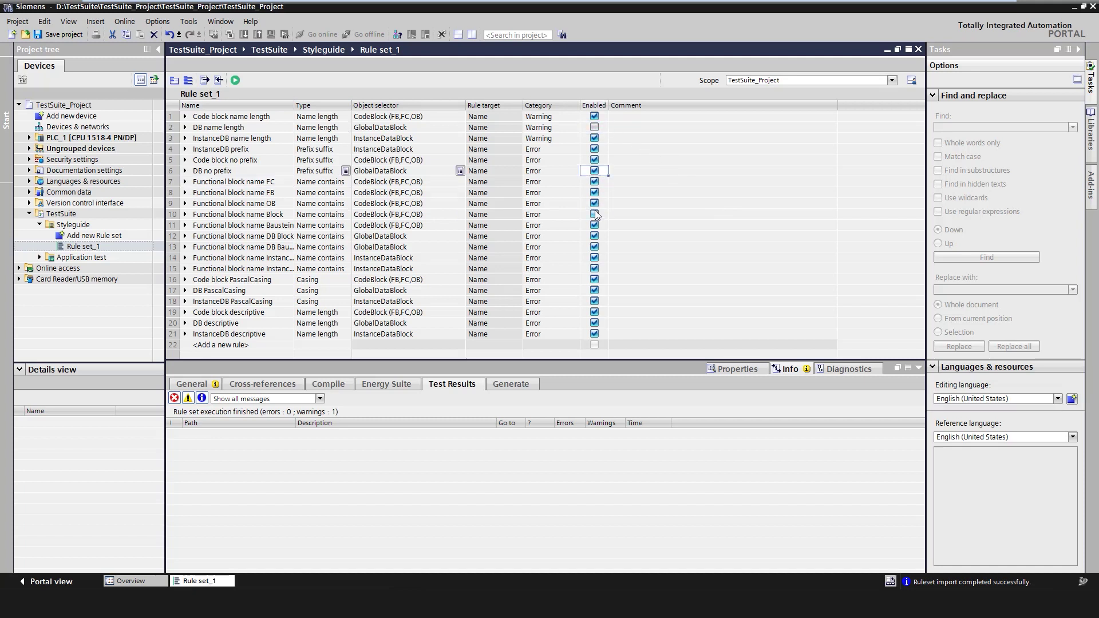
pyautogui.click(595, 215)
pyautogui.click(594, 127)
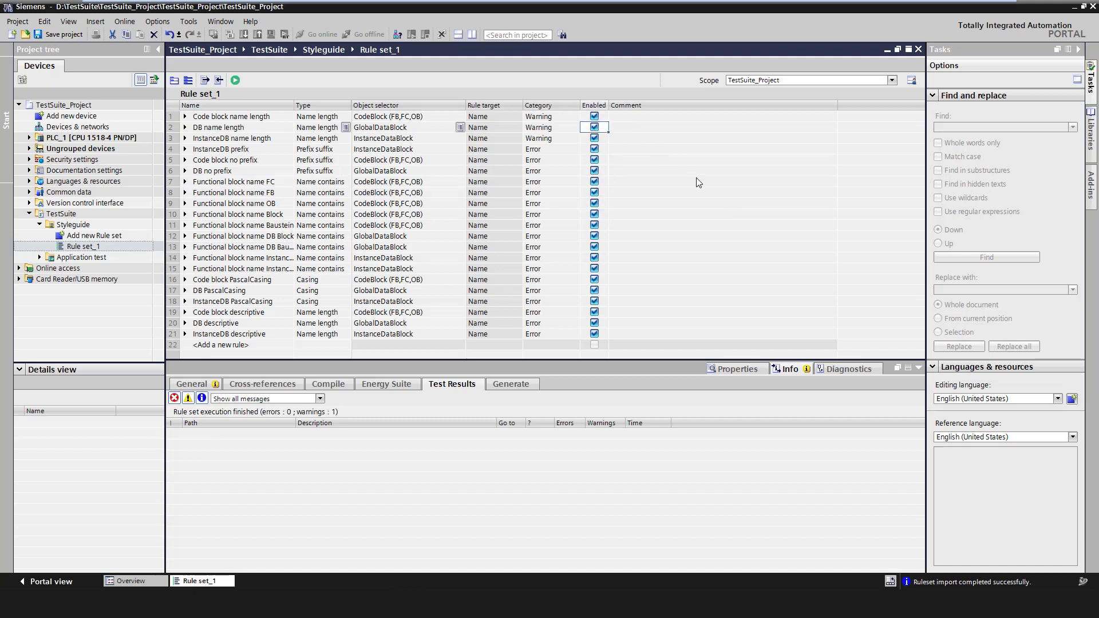
pyautogui.click(235, 81)
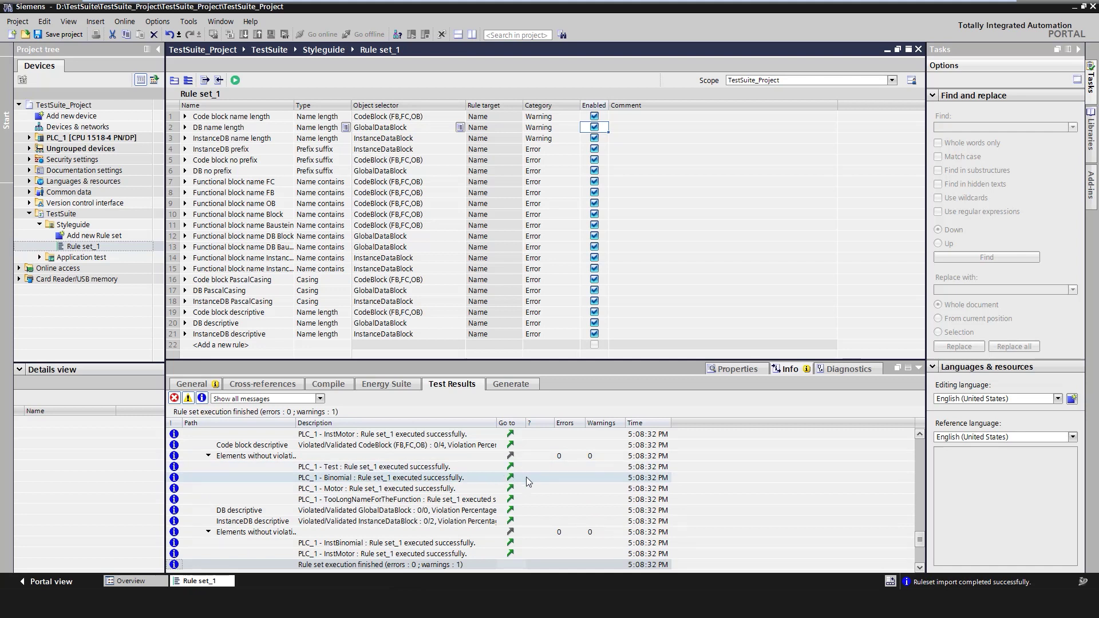
pyautogui.click(892, 80)
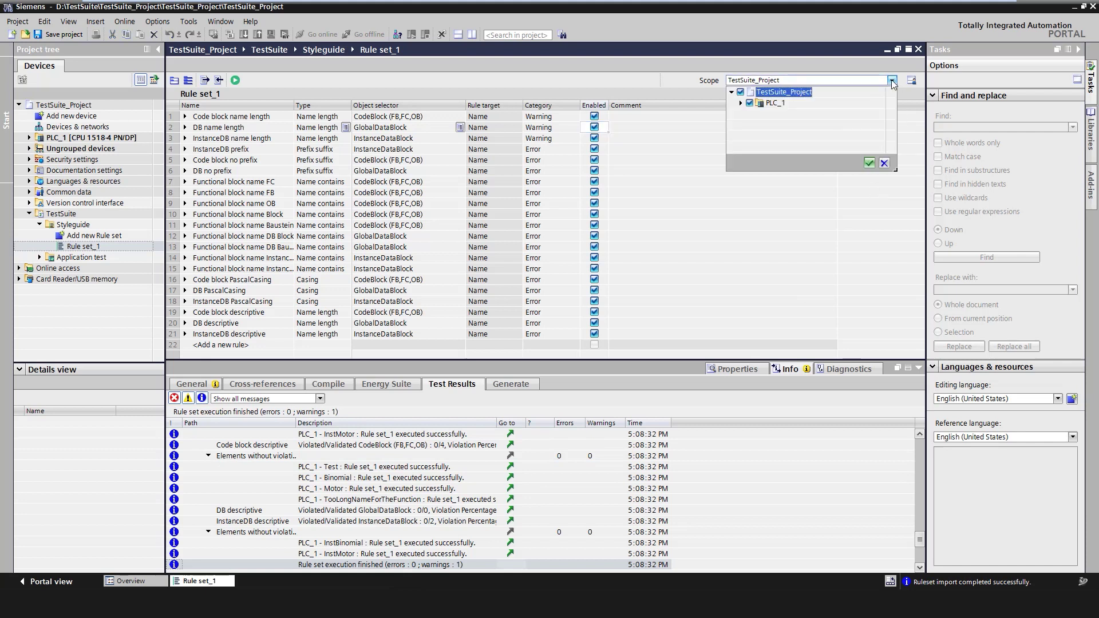
pyautogui.click(742, 103)
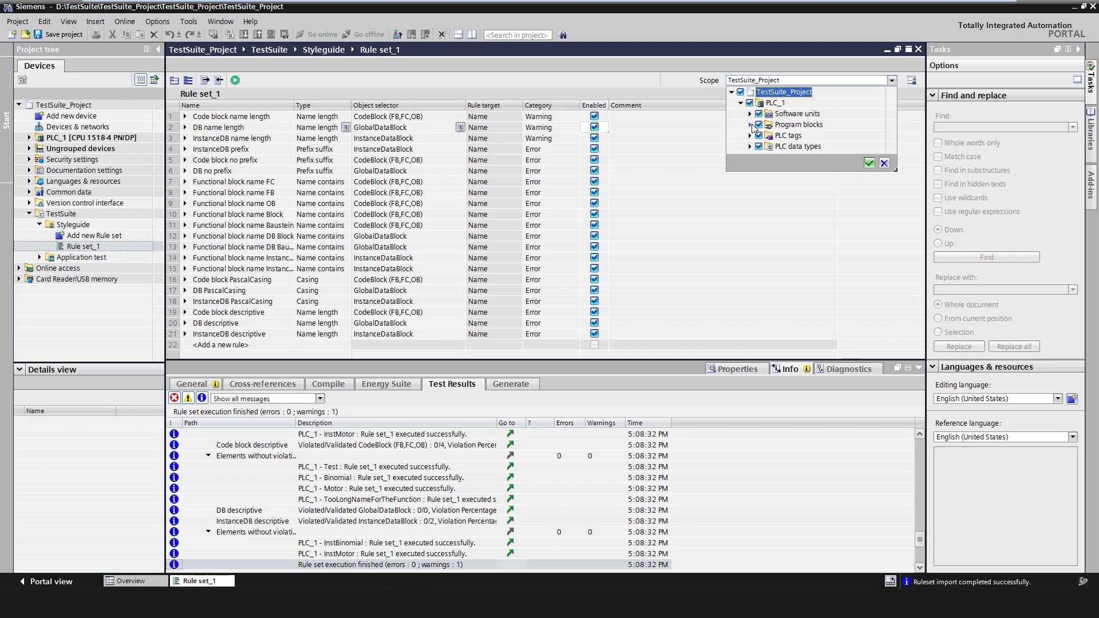
pyautogui.click(750, 125)
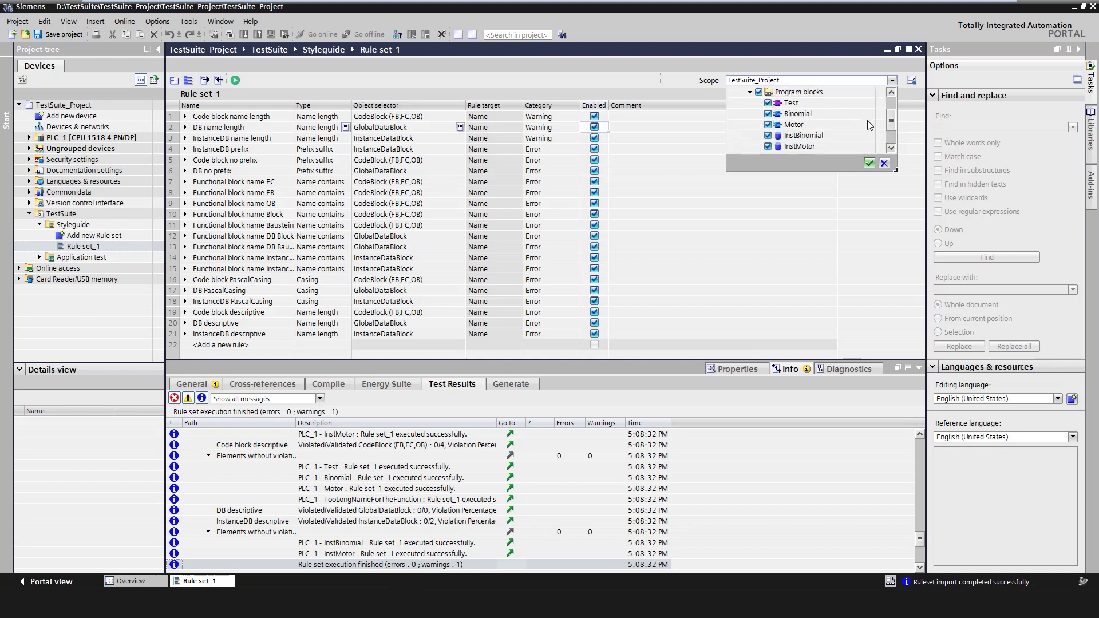
pyautogui.scroll(1, 896, 121)
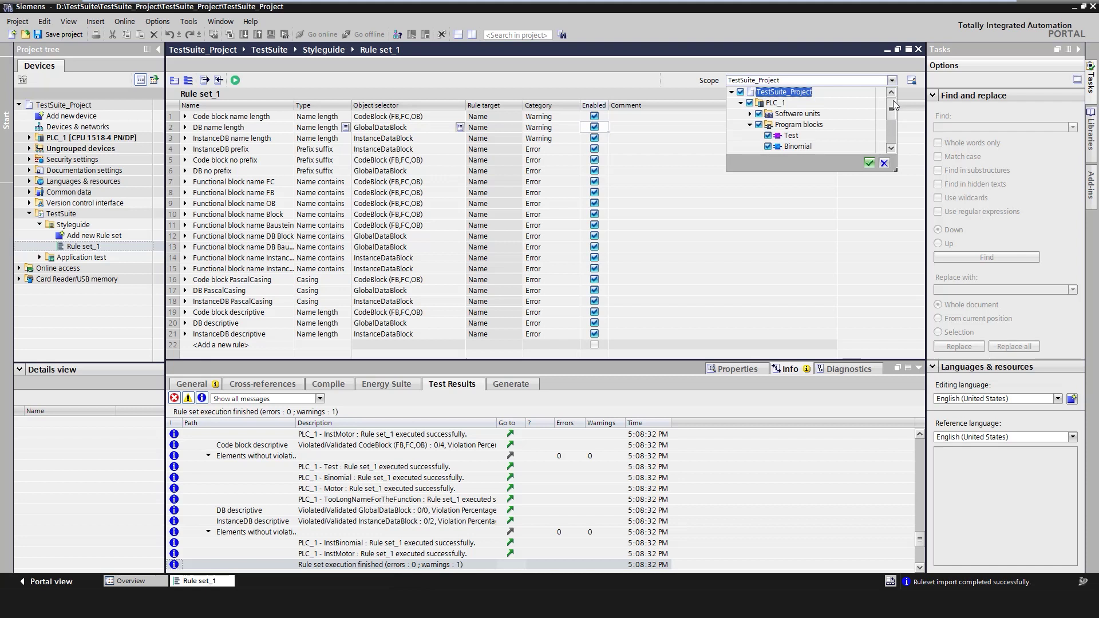
pyautogui.scroll(-4, 892, 129)
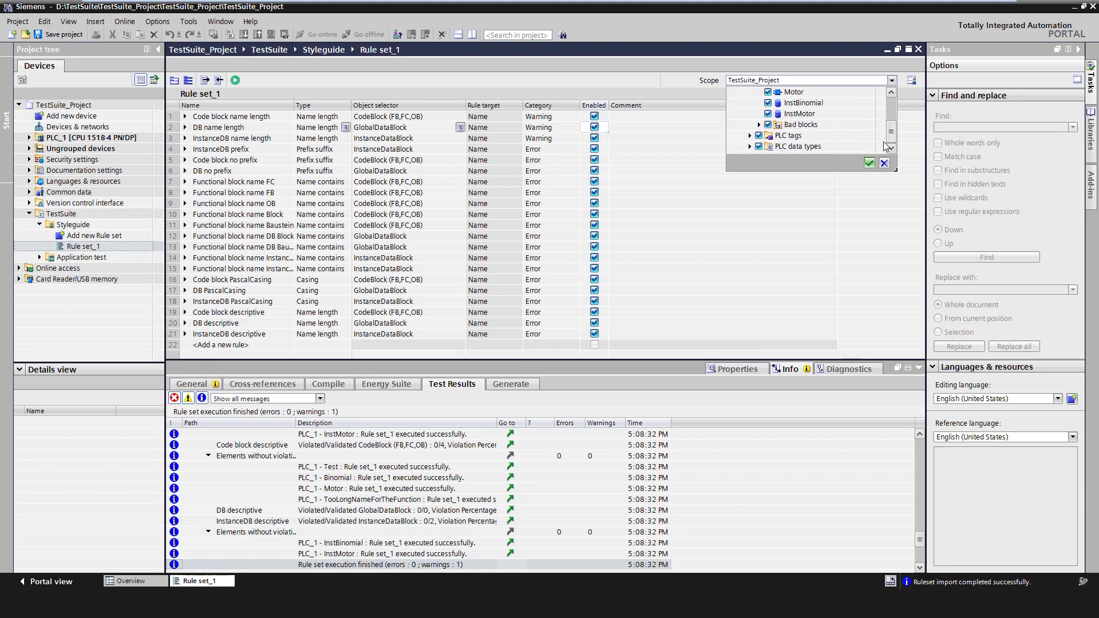
pyautogui.scroll(6, 885, 131)
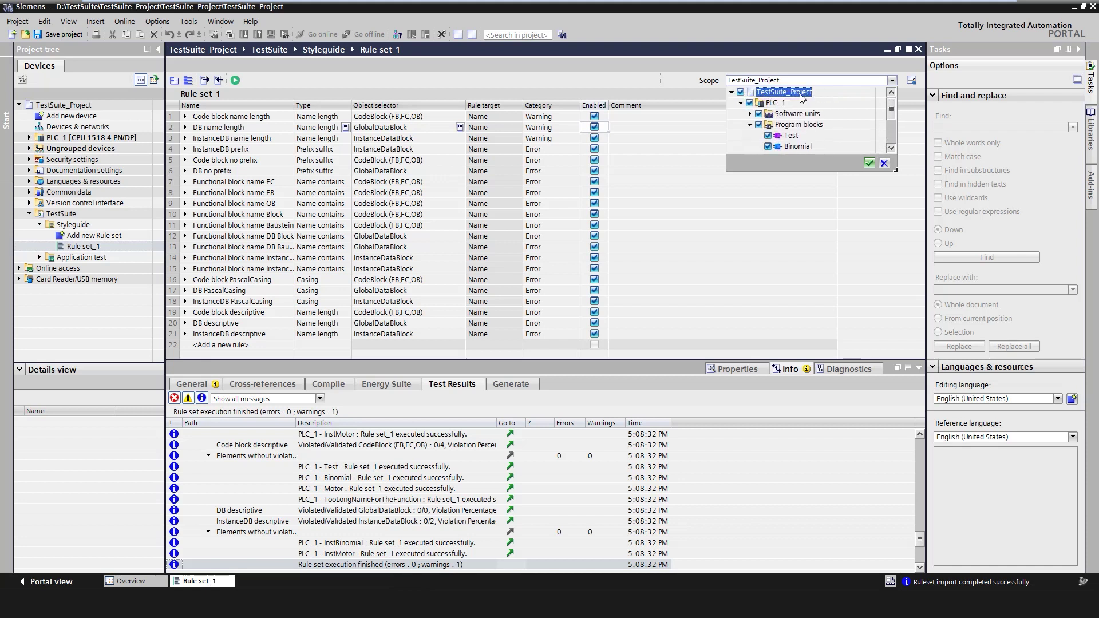
pyautogui.click(869, 165)
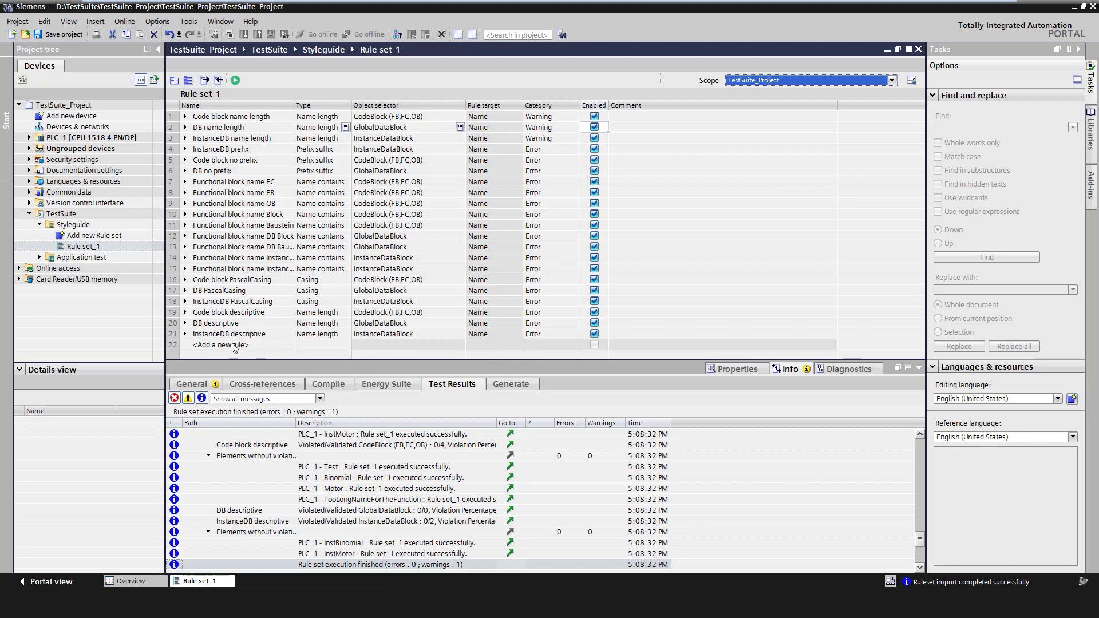
# Add New rule 1 to the table as a Metadata rule.
pyautogui.click(234, 346)
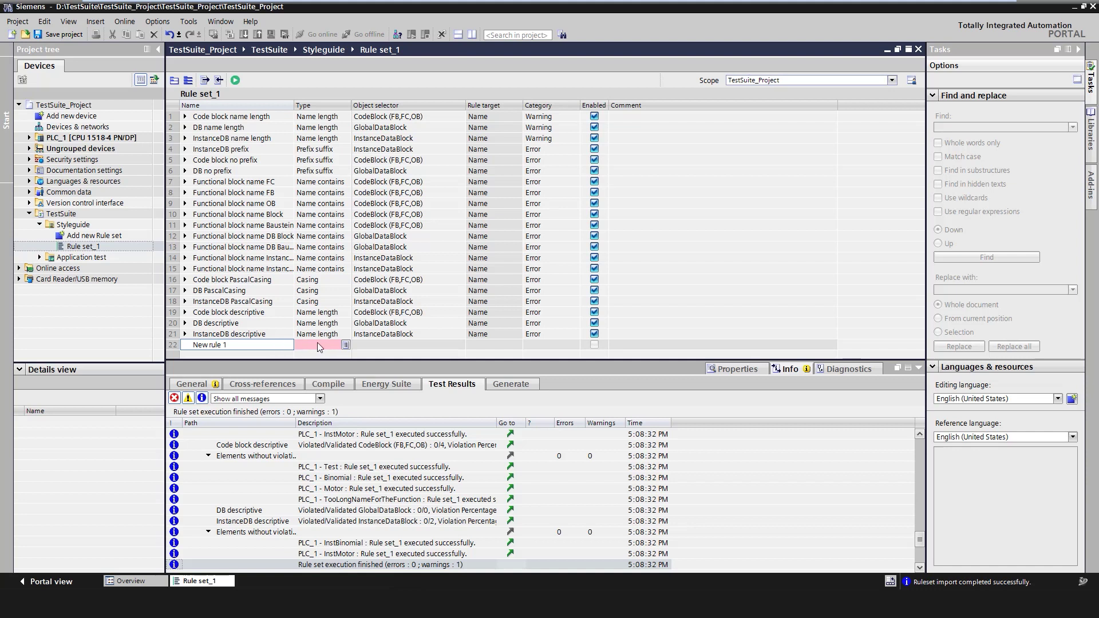
pyautogui.click(346, 346)
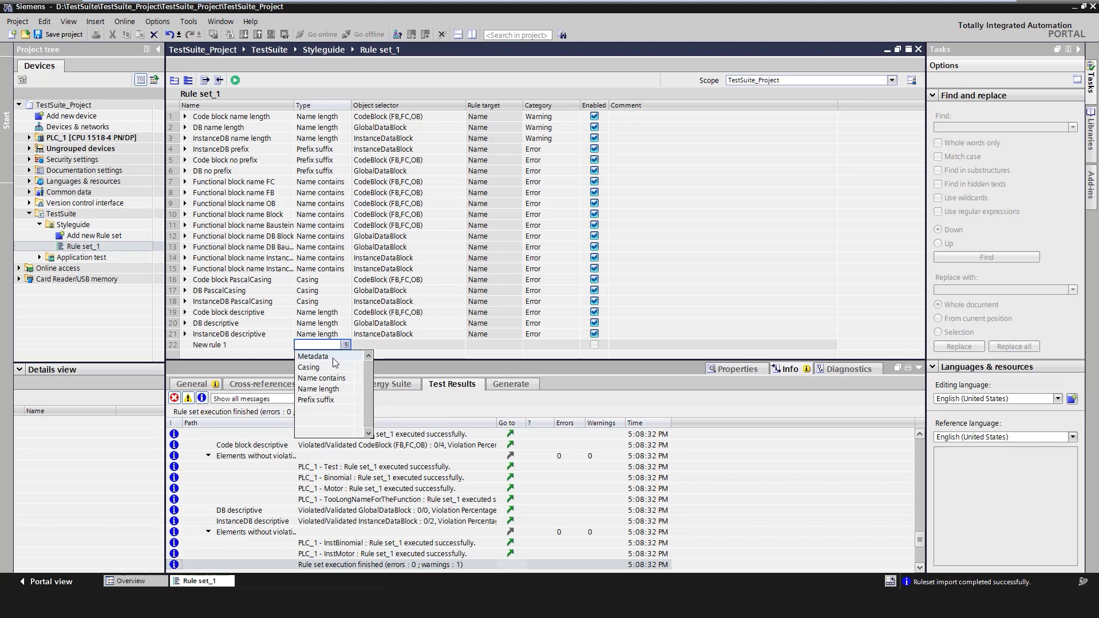
pyautogui.click(332, 356)
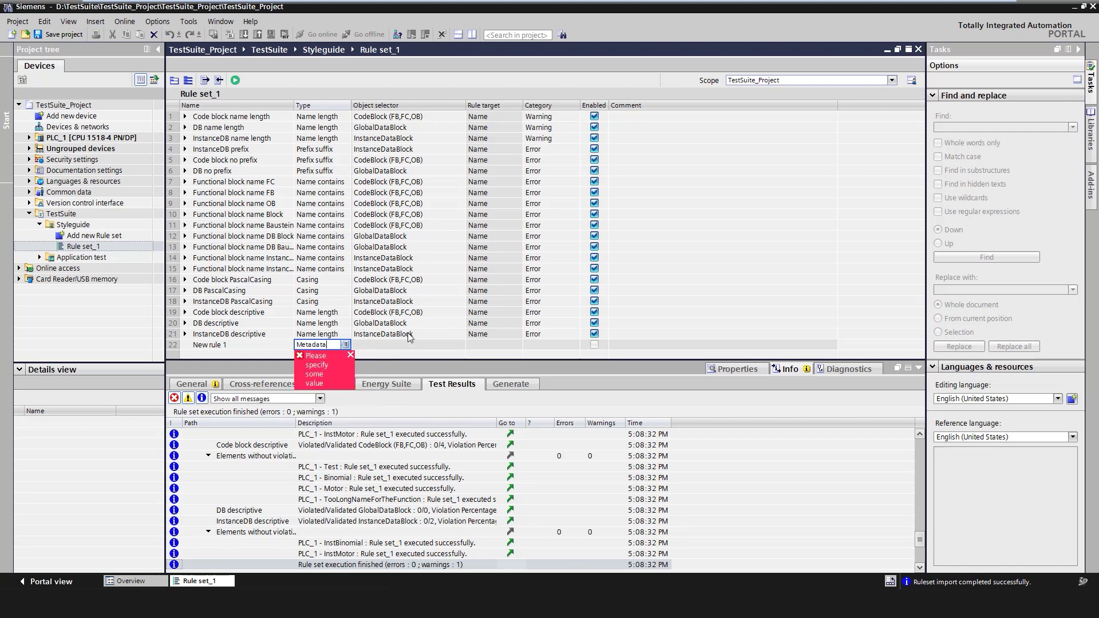
pyautogui.click(353, 349)
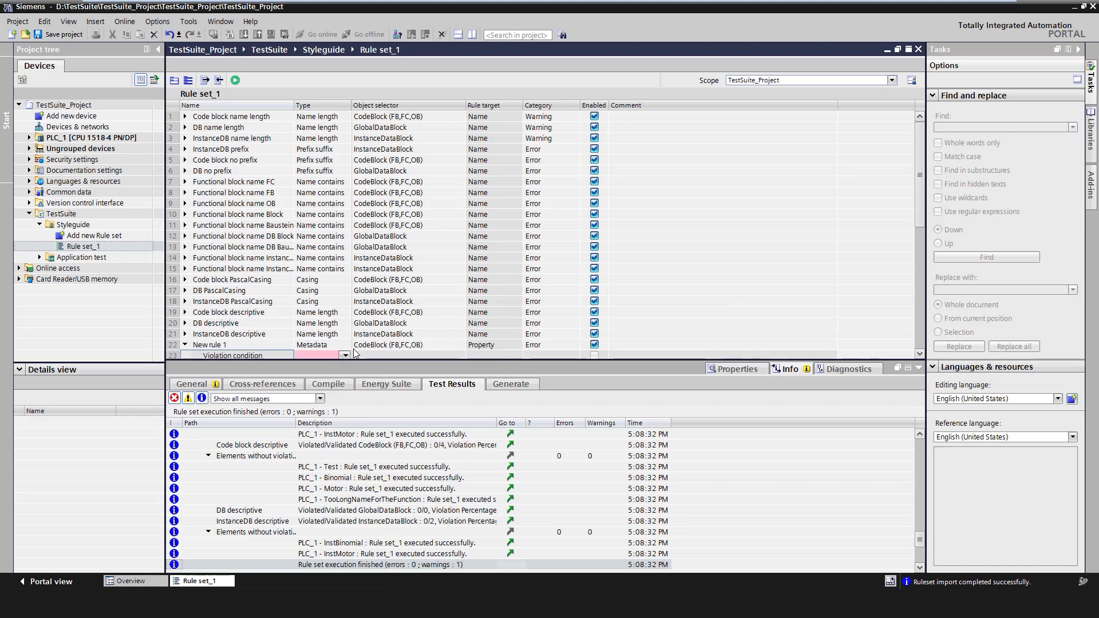
# Set New rule 1 to Contains, property Author, value 'test', and add another rule.
pyautogui.scroll(-3, 484, 256)
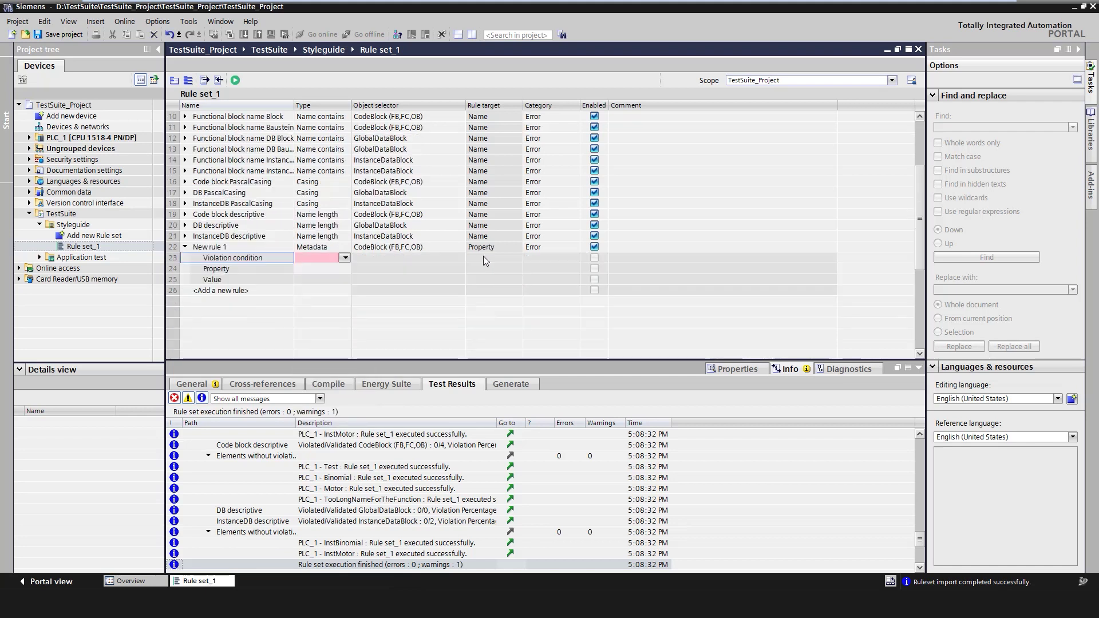
pyautogui.click(345, 259)
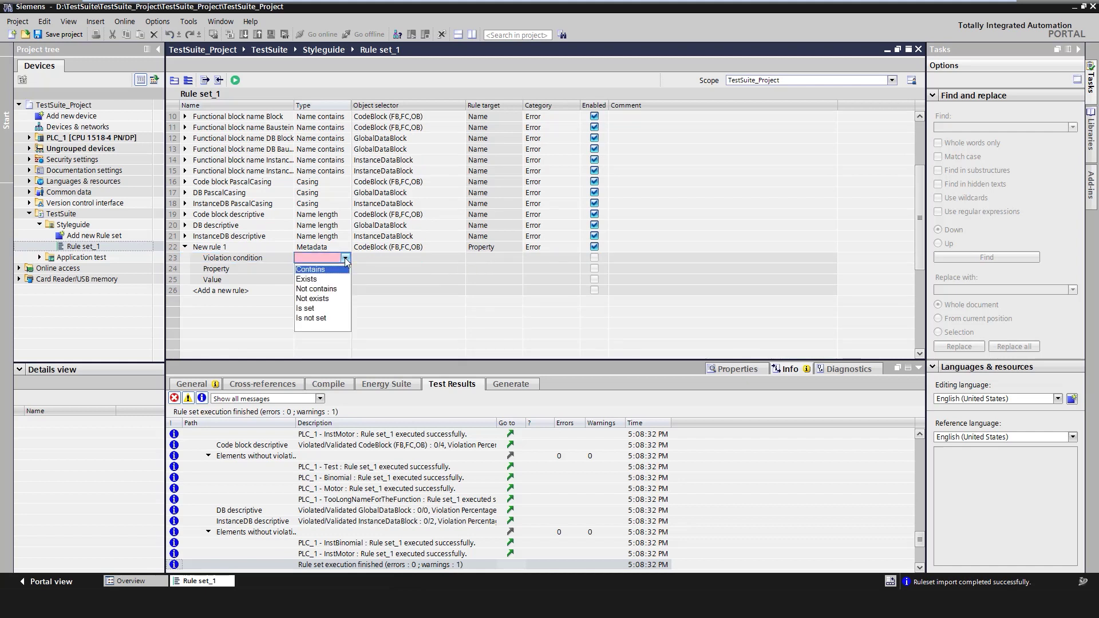
pyautogui.click(332, 271)
pyautogui.click(345, 268)
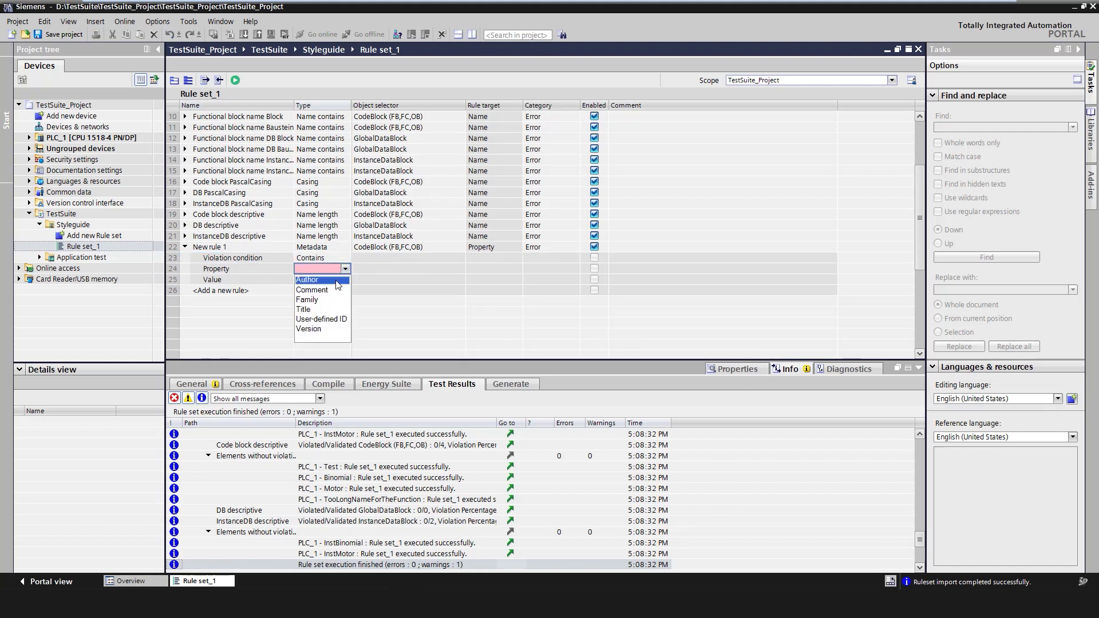
pyautogui.click(325, 280)
pyautogui.click(327, 279)
pyautogui.write('te')
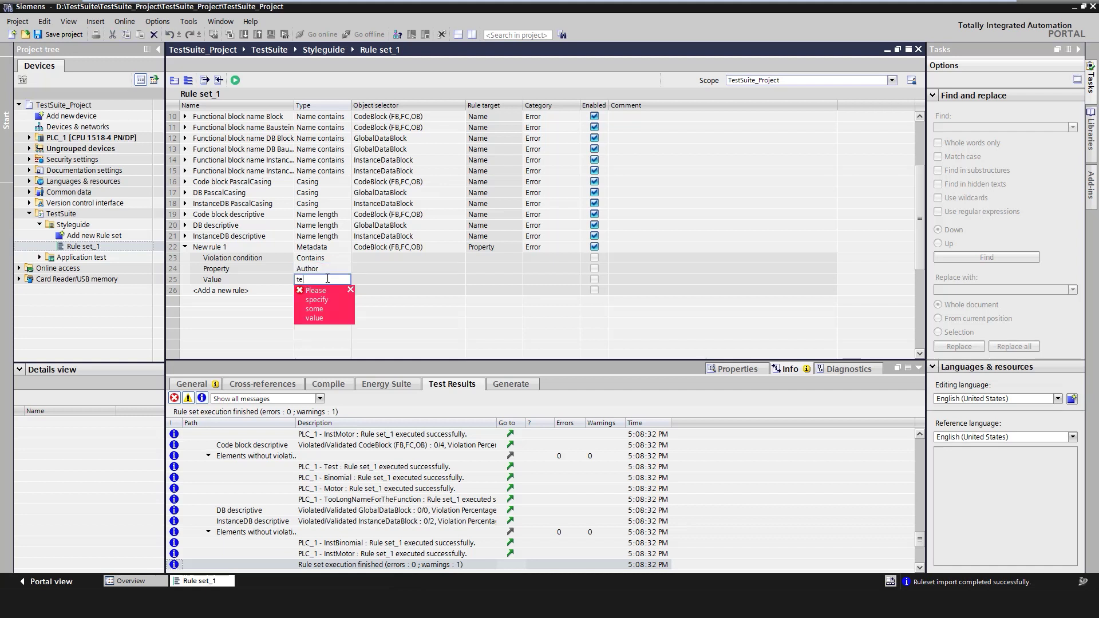
pyautogui.write('st')
pyautogui.press('Return')
pyautogui.click(221, 290)
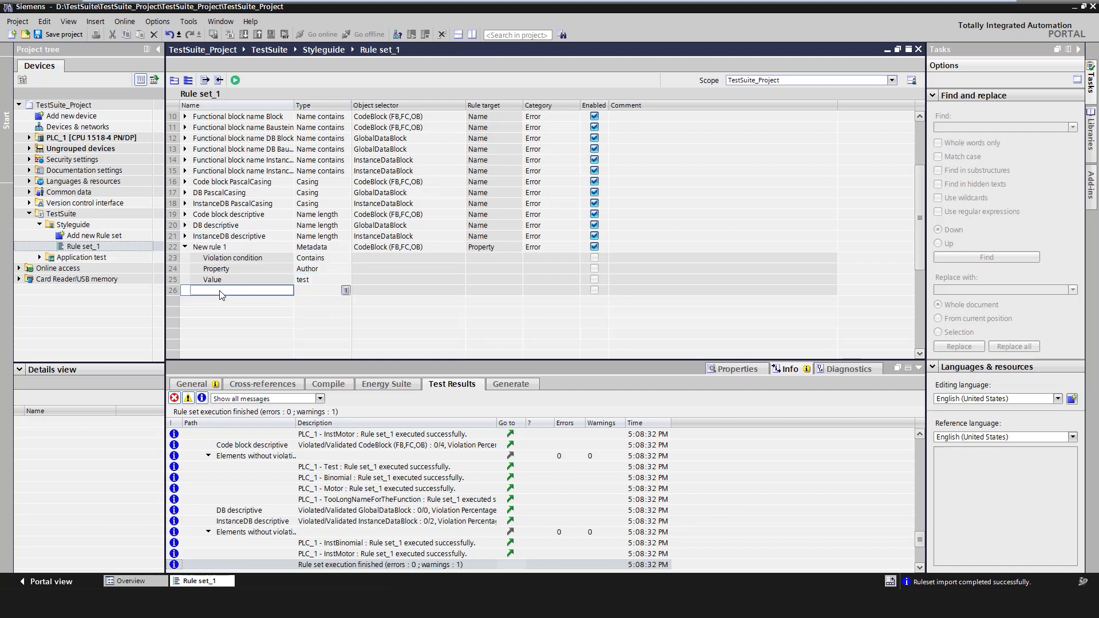
# Make New rule 2 a Casing rule with Upper casing and violation condition Is set.
pyautogui.write('New rule 2')
pyautogui.press('Tab')
pyautogui.click(346, 291)
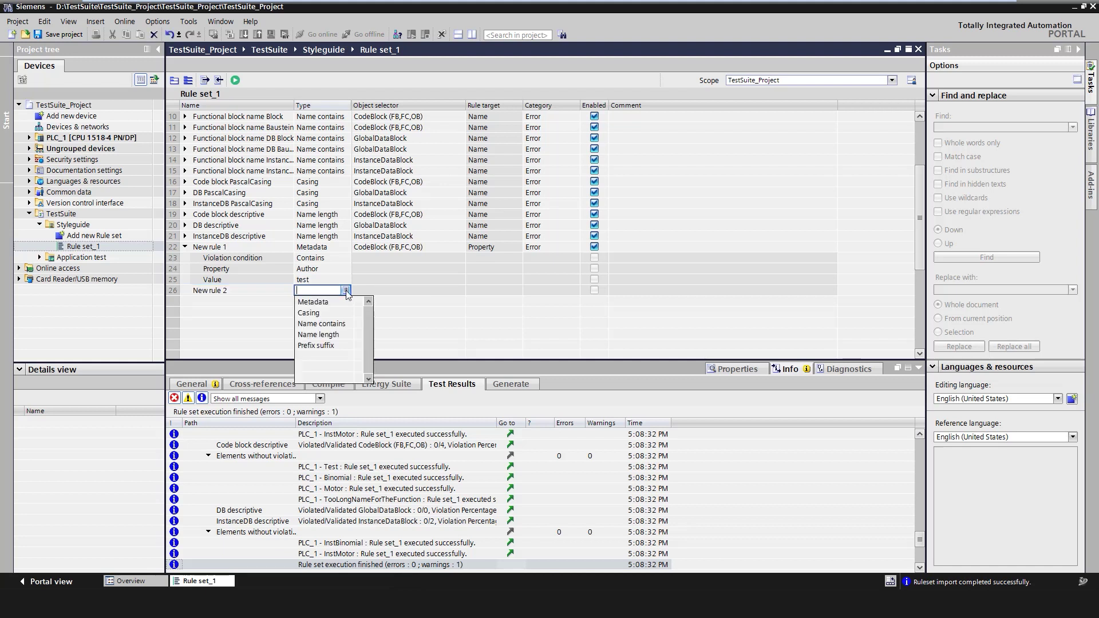
pyautogui.click(316, 313)
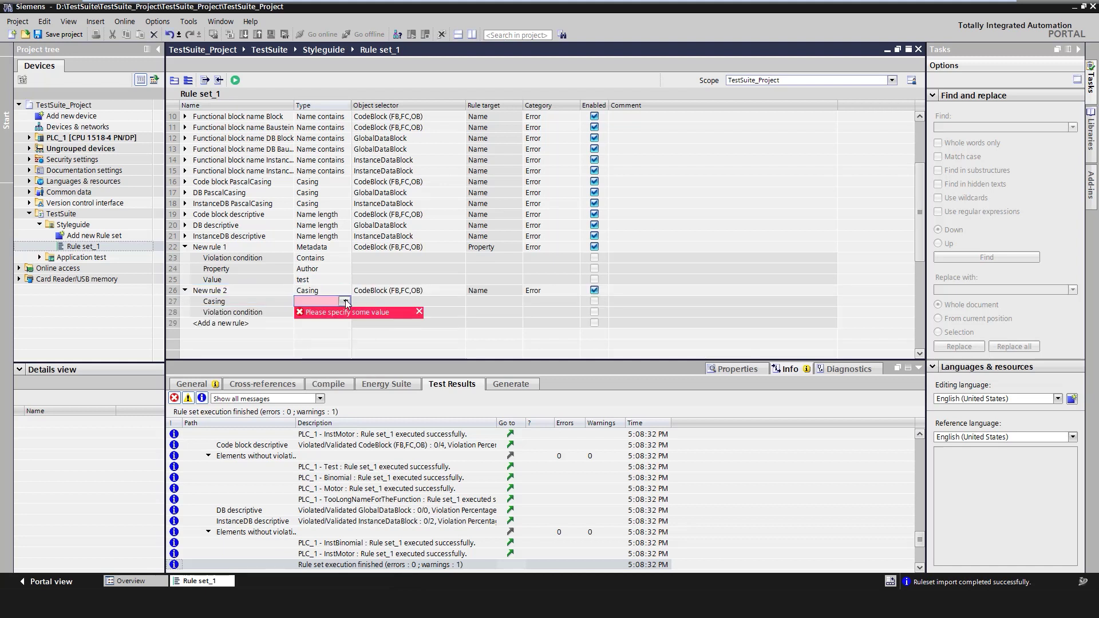
pyautogui.click(345, 301)
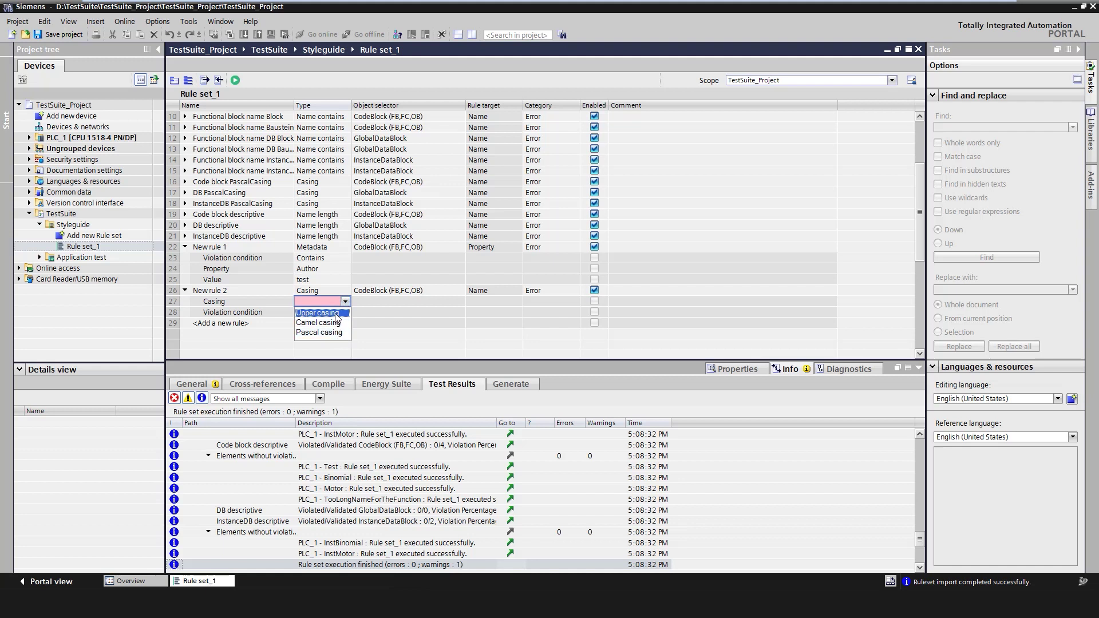
pyautogui.click(321, 313)
pyautogui.click(342, 313)
pyautogui.click(346, 313)
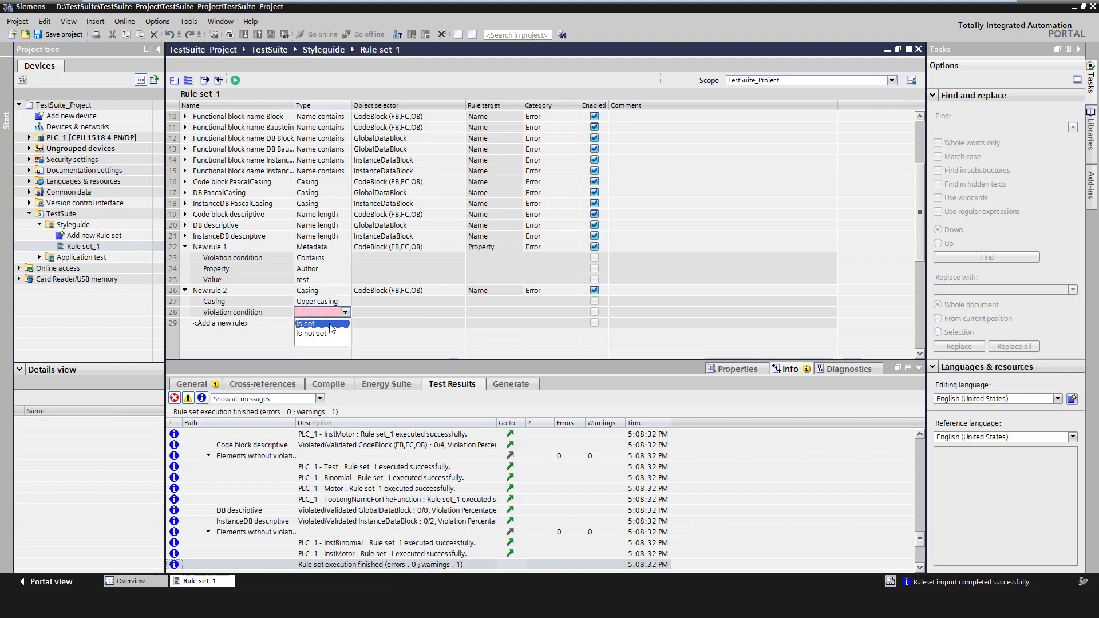
pyautogui.click(324, 335)
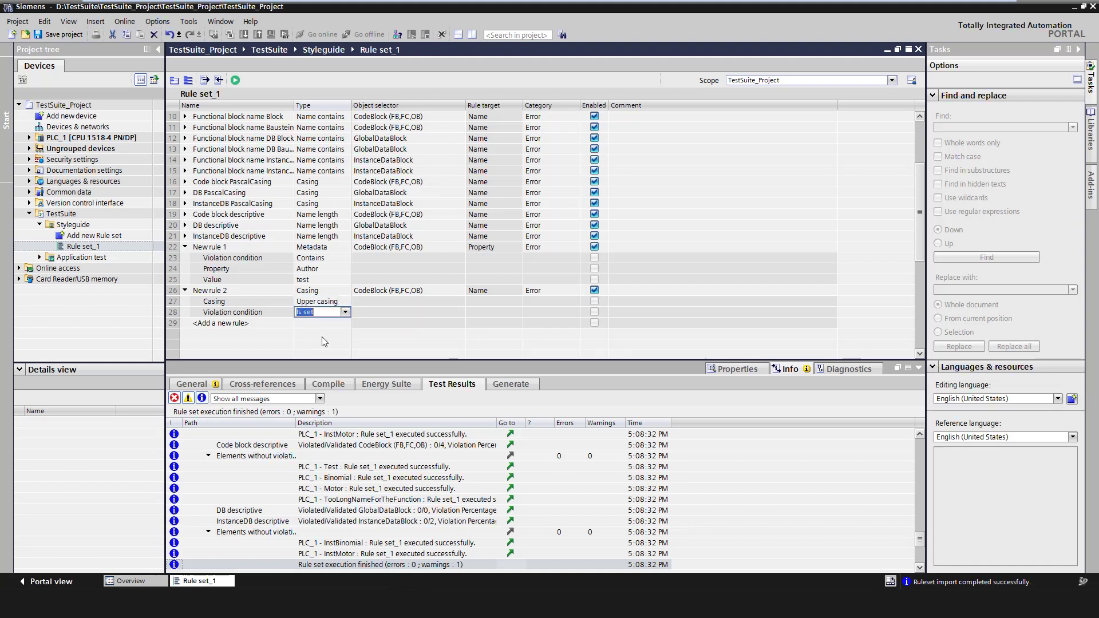
# Add New rule 3 as a Name contains rule with condition Contains and value 'test'.
pyautogui.click(227, 324)
pyautogui.write('New rule 3')
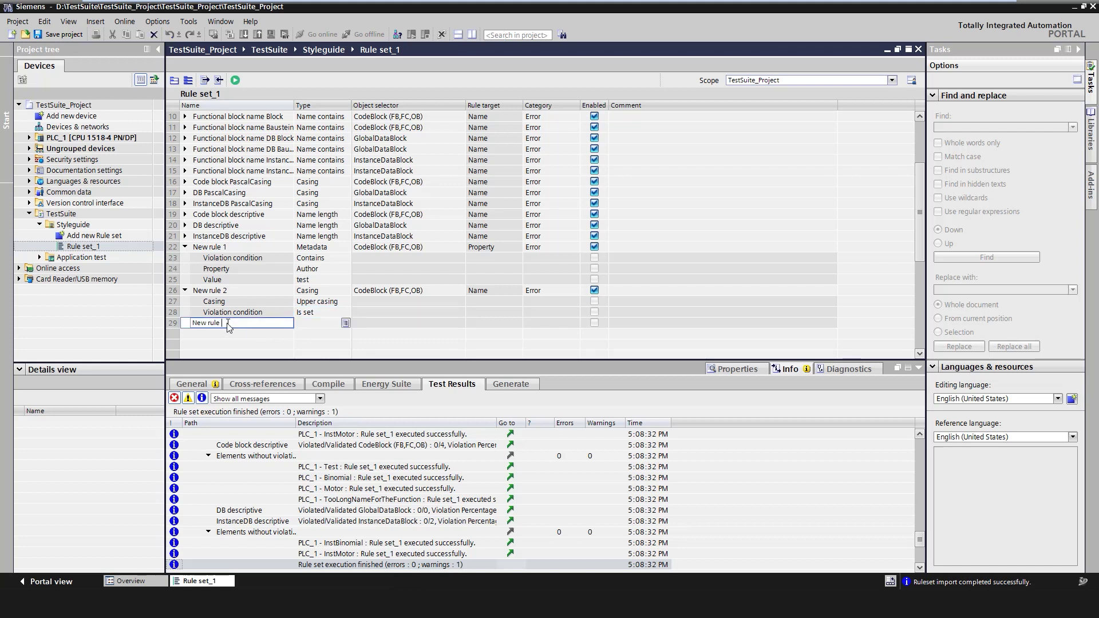
pyautogui.press('Return')
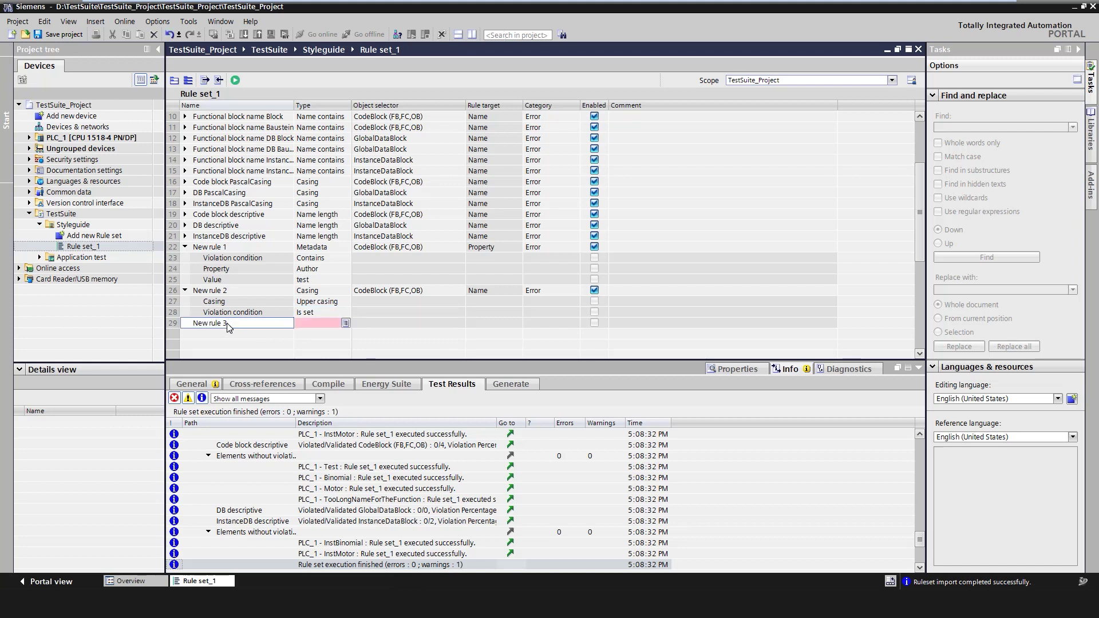
pyautogui.click(347, 323)
pyautogui.click(378, 354)
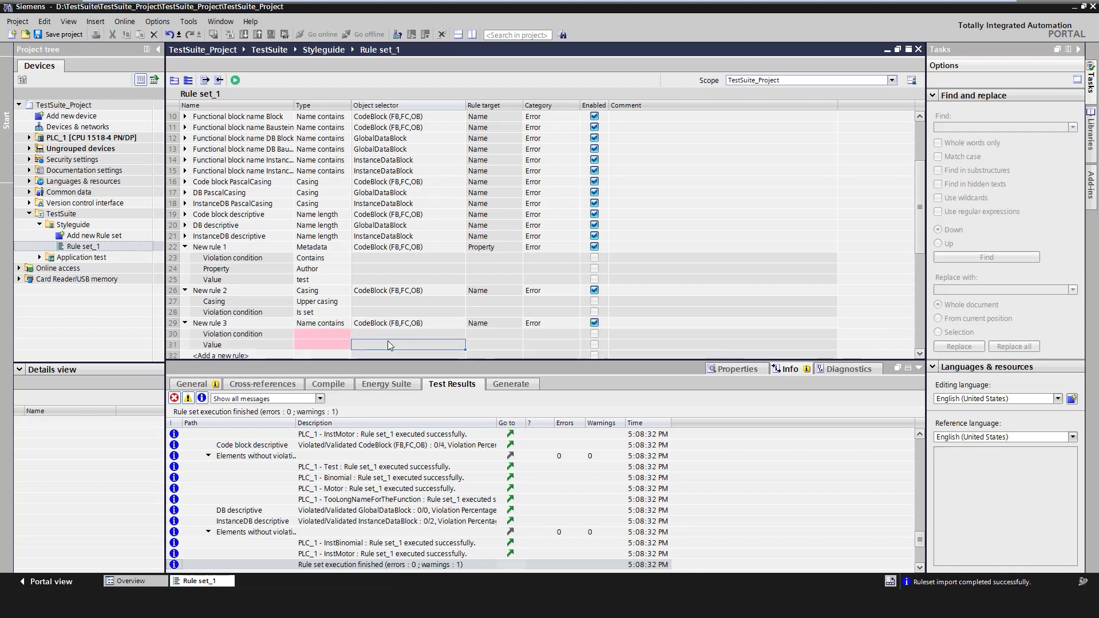
pyautogui.scroll(-2, 401, 332)
pyautogui.click(346, 269)
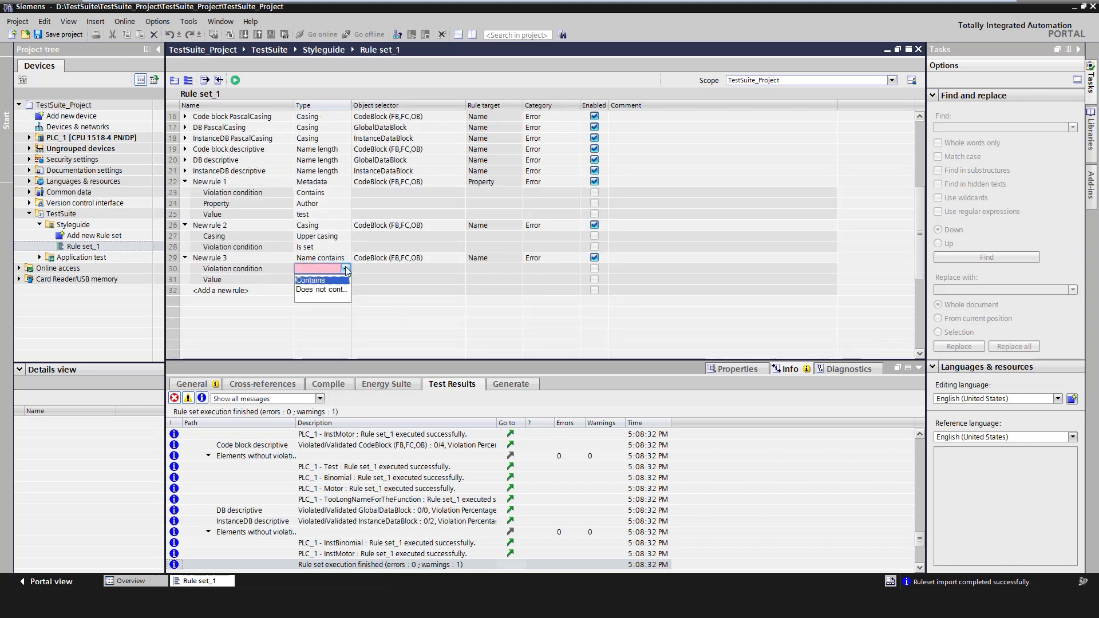
pyautogui.click(338, 281)
pyautogui.click(337, 281)
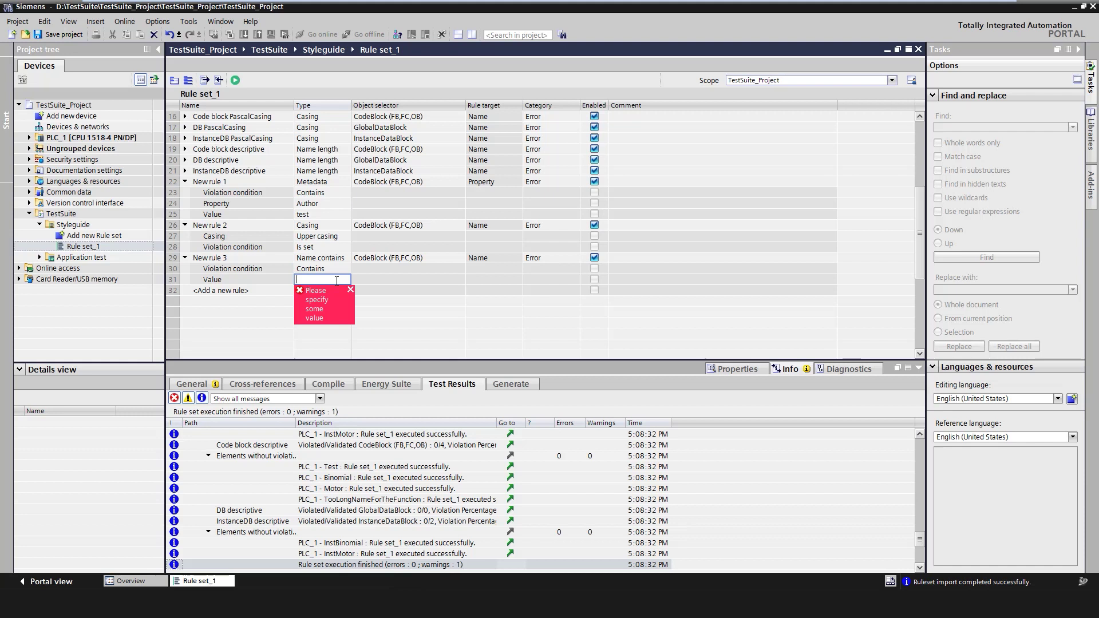
pyautogui.write('test')
# Add New rule 4 as a Name length rule with condition Greater than 5.
pyautogui.click(225, 291)
pyautogui.write('New ')
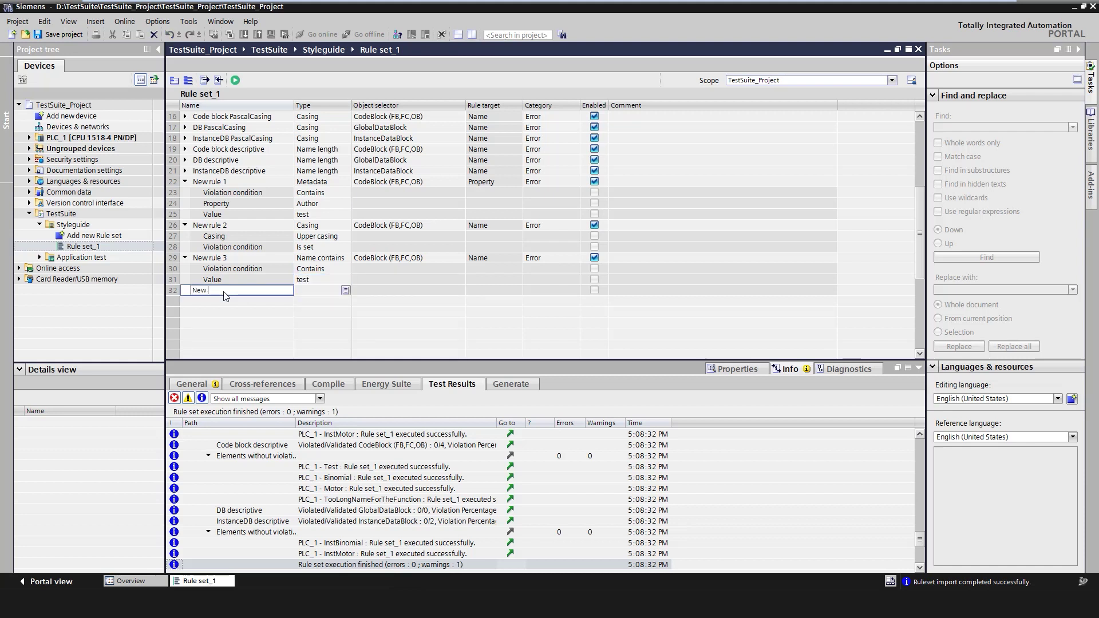
pyautogui.write('rule 4')
pyautogui.press('Return')
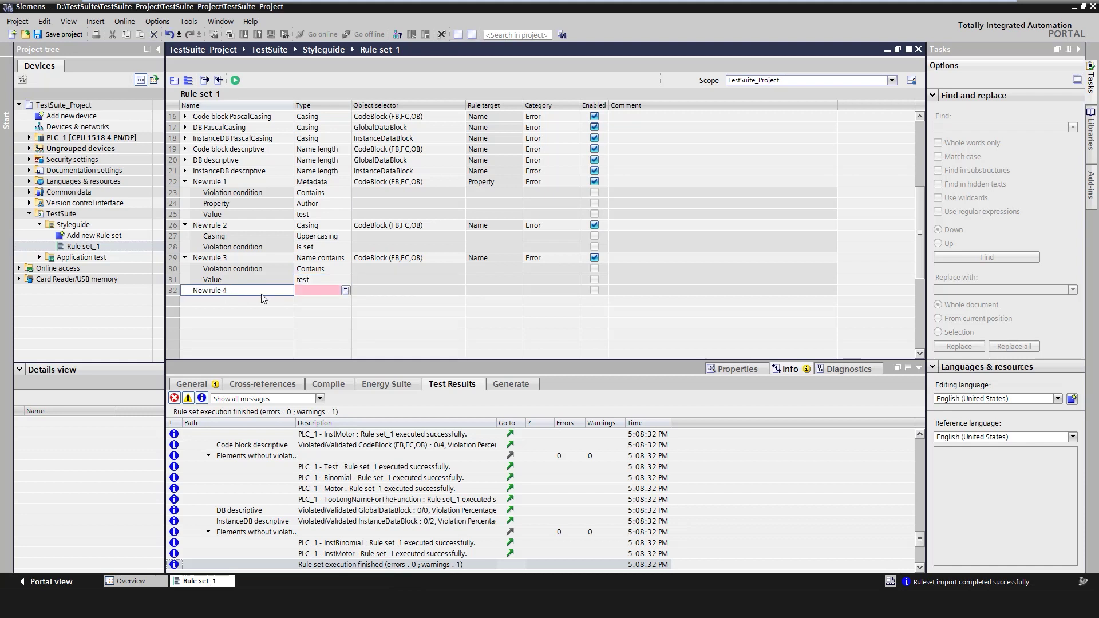
pyautogui.click(345, 291)
pyautogui.click(337, 336)
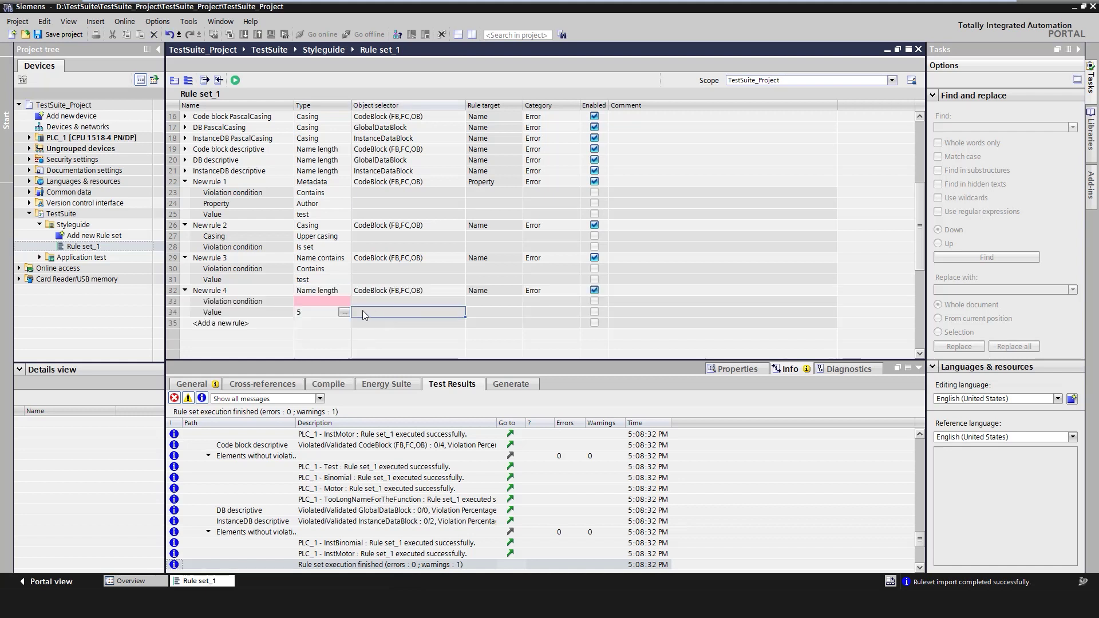
pyautogui.click(346, 302)
pyautogui.click(334, 313)
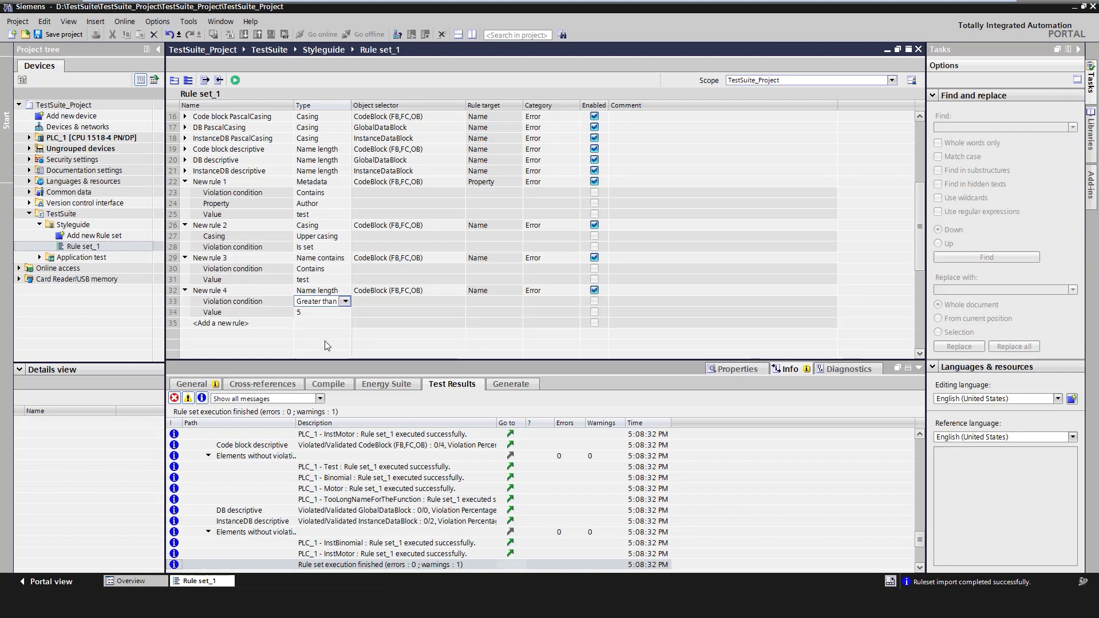
# Add New rule 5 as a Prefix suffix rule: Starts with, Is equal, value 'test'.
pyautogui.click(244, 328)
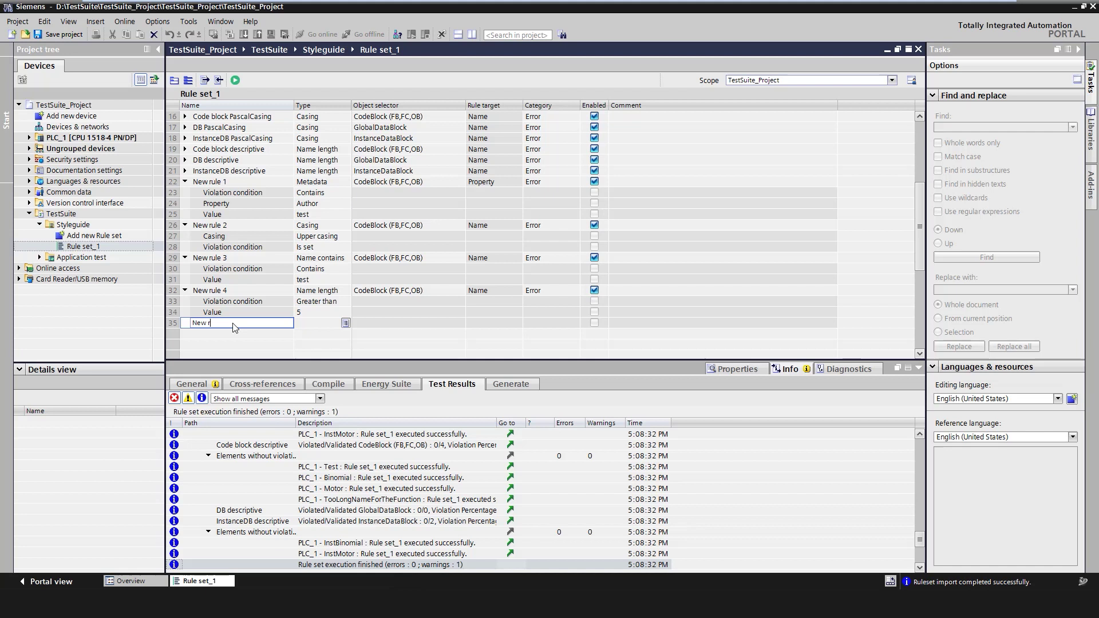
pyautogui.click(346, 323)
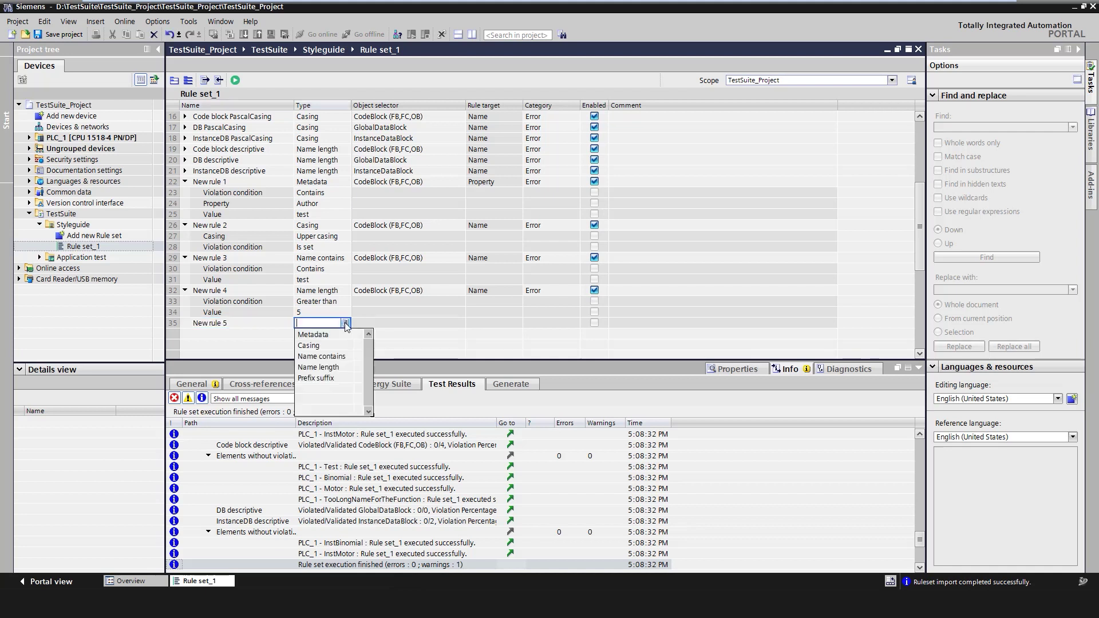
pyautogui.click(336, 377)
pyautogui.scroll(-2, 381, 332)
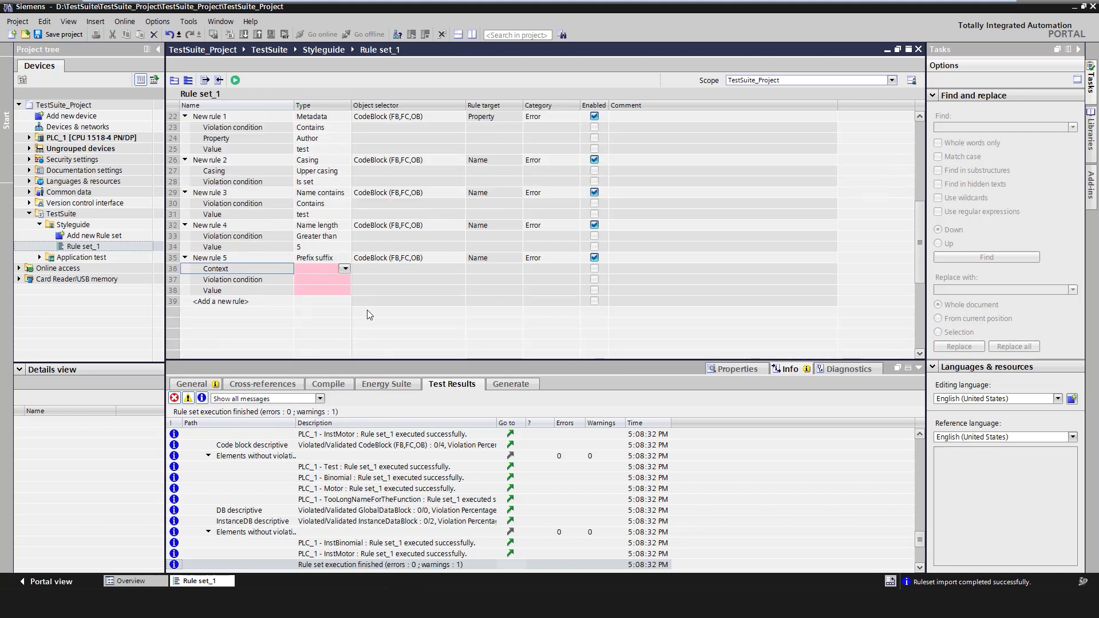
pyautogui.click(342, 269)
pyautogui.click(337, 280)
pyautogui.click(334, 280)
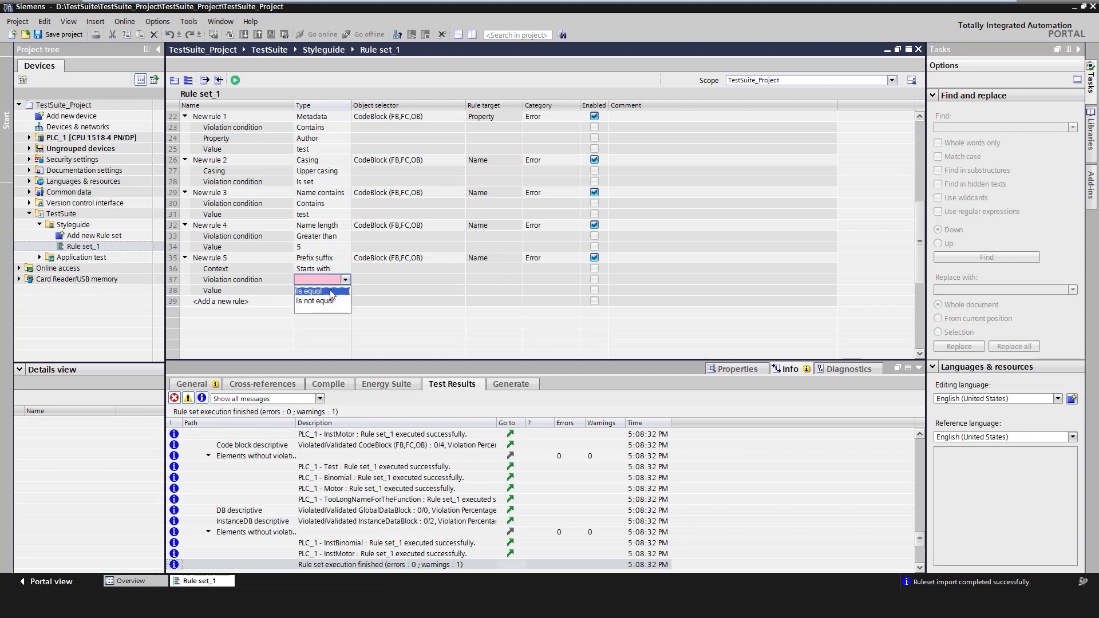
pyautogui.click(332, 292)
pyautogui.click(332, 291)
pyautogui.write('test')
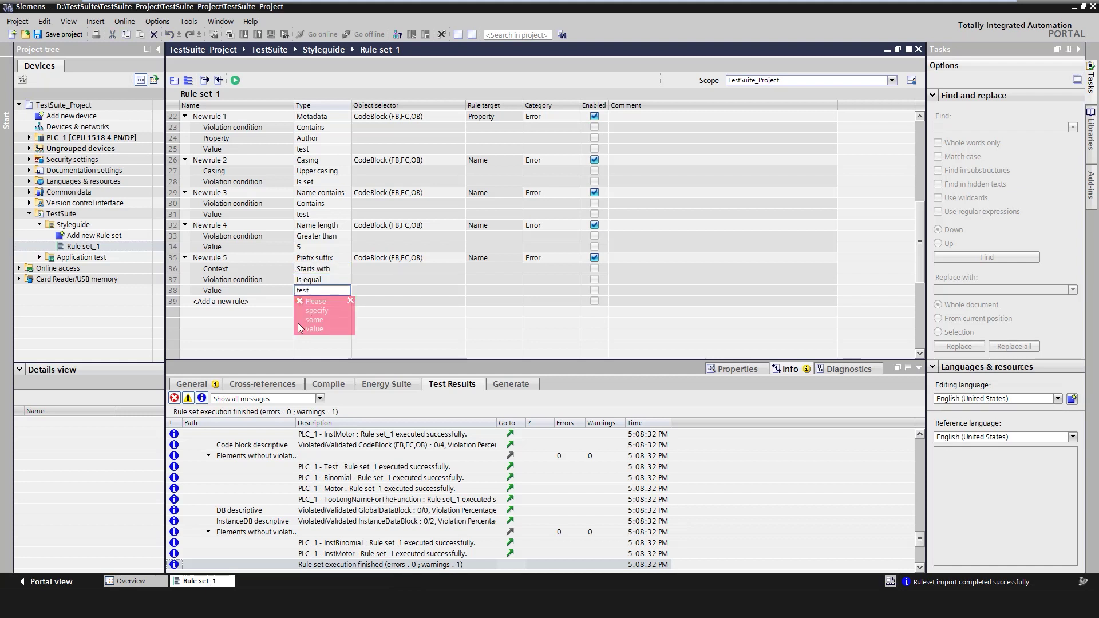
pyautogui.press('Return')
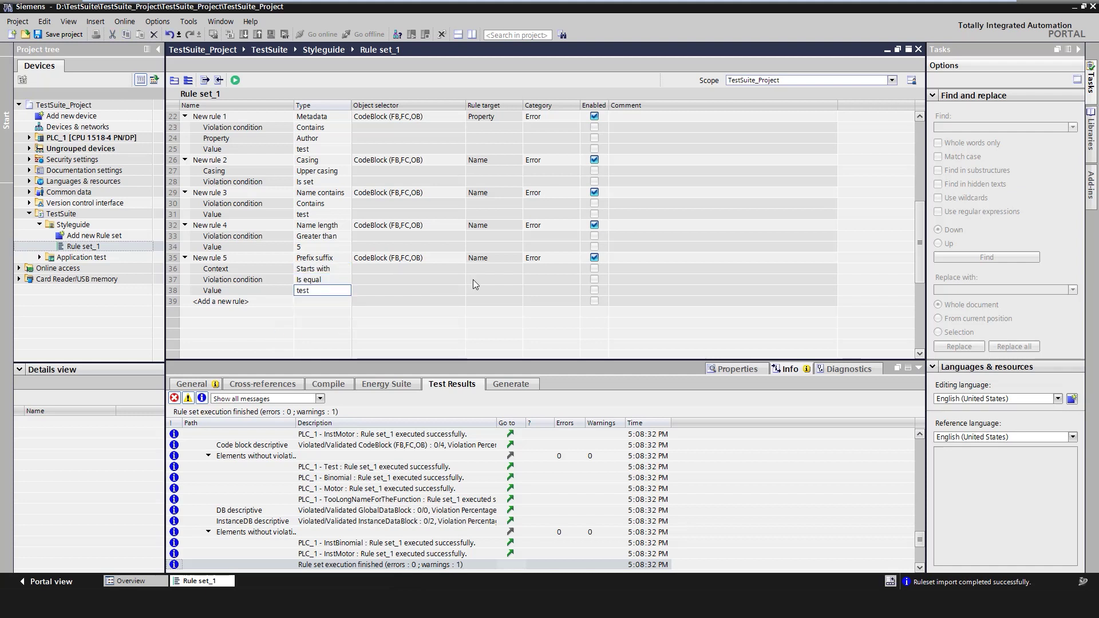
pyautogui.scroll(7, 473, 279)
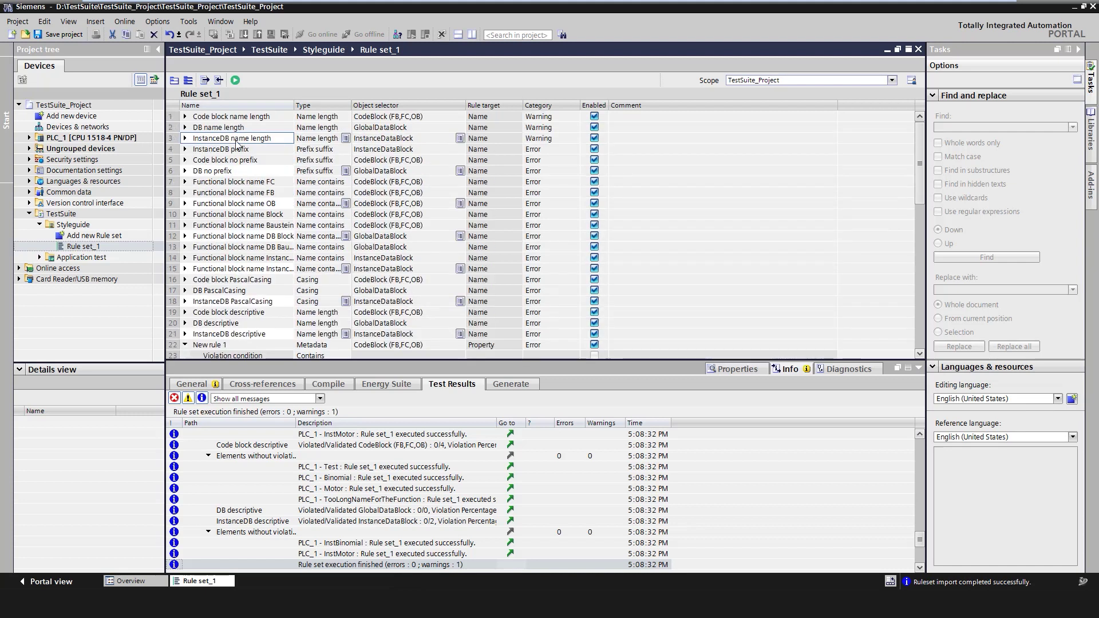
# Expand PLC_1 and its program blocks in the project tree.
pyautogui.click(235, 82)
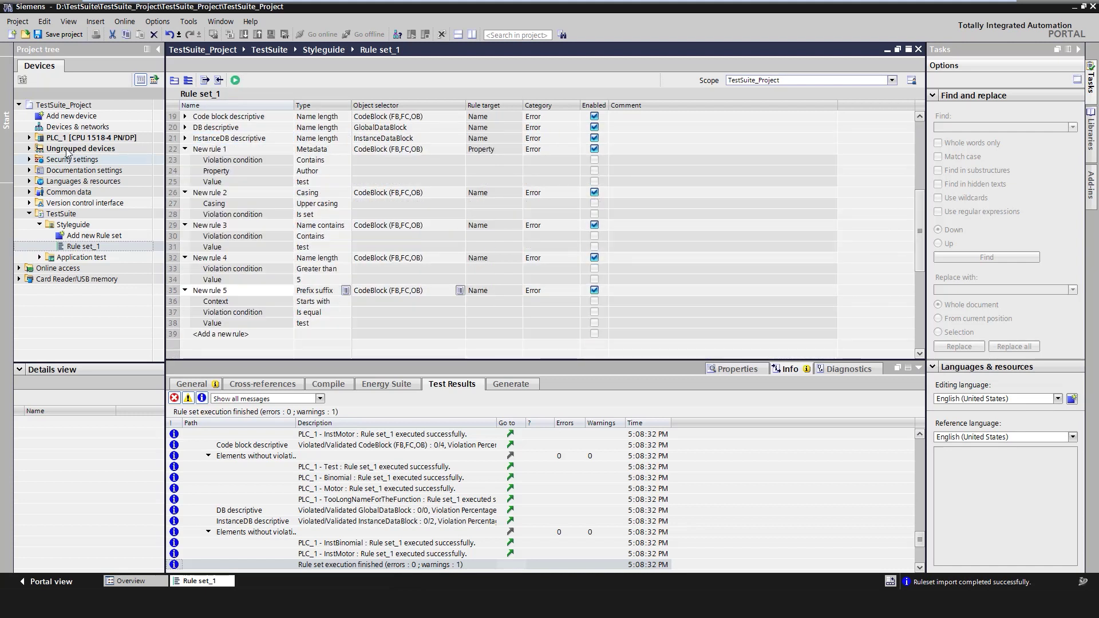
pyautogui.click(30, 143)
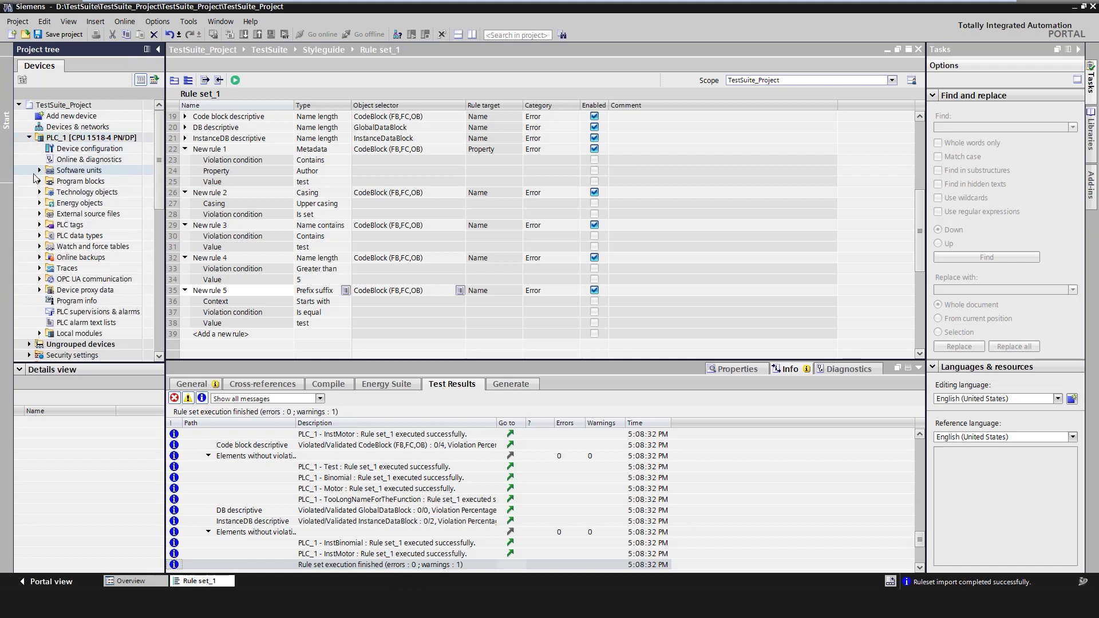
pyautogui.click(40, 181)
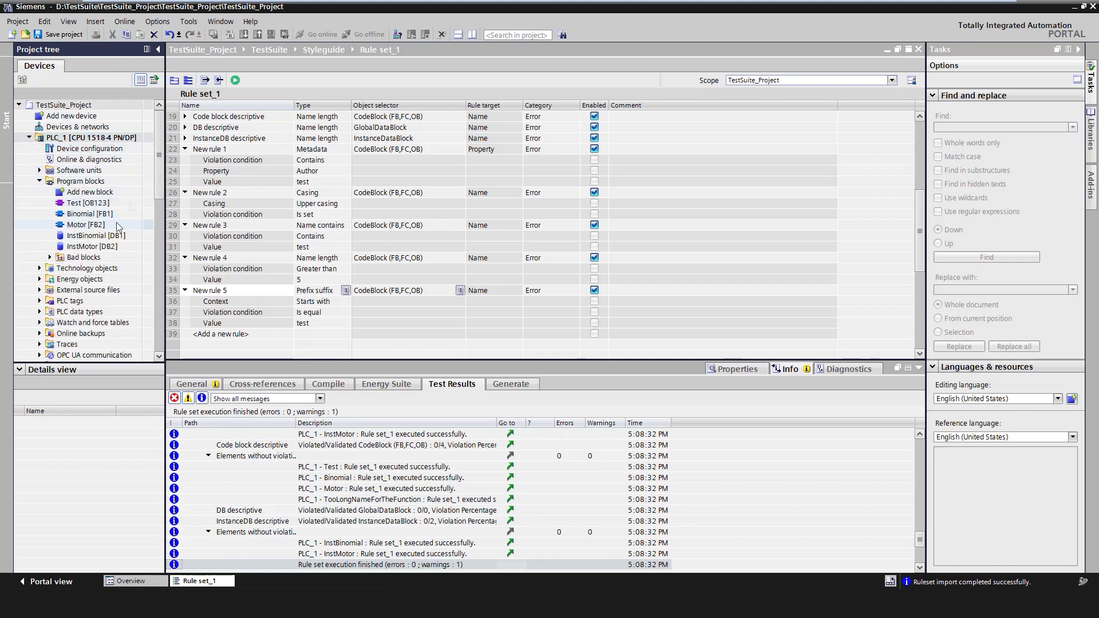
# Show the Code block name length conditions and open Rule set_1's Scope selector.
pyautogui.click(304, 138)
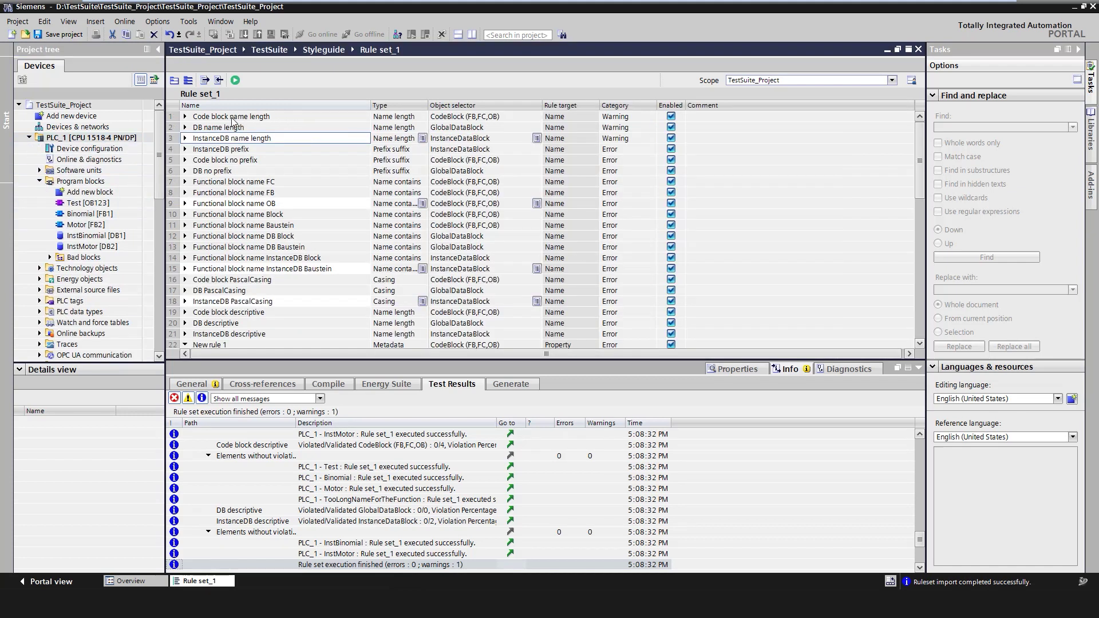
pyautogui.click(185, 117)
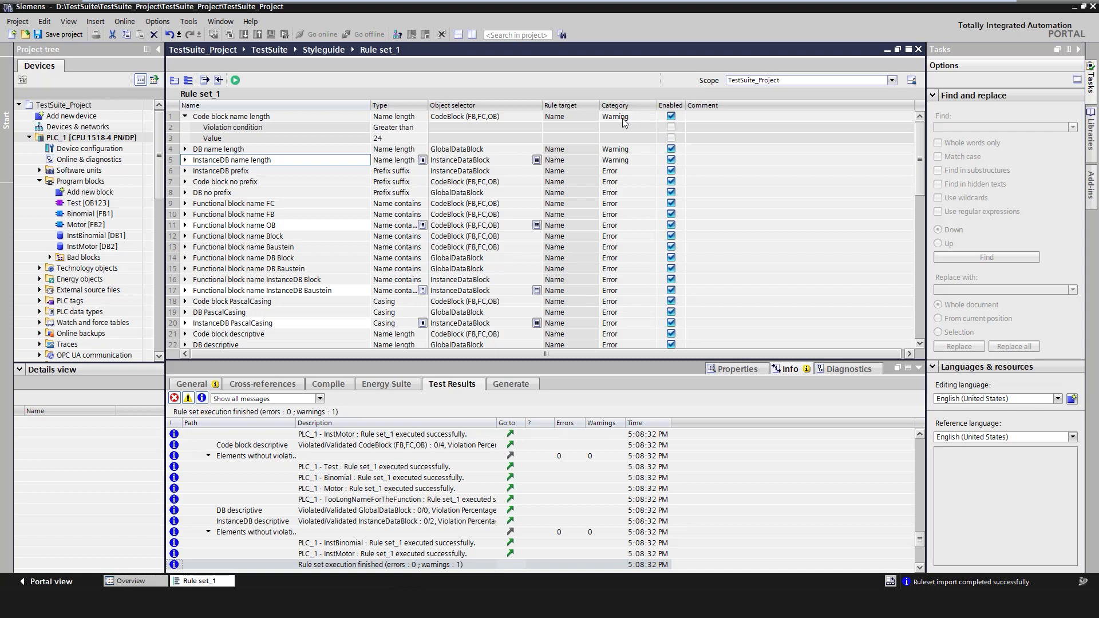
pyautogui.click(892, 80)
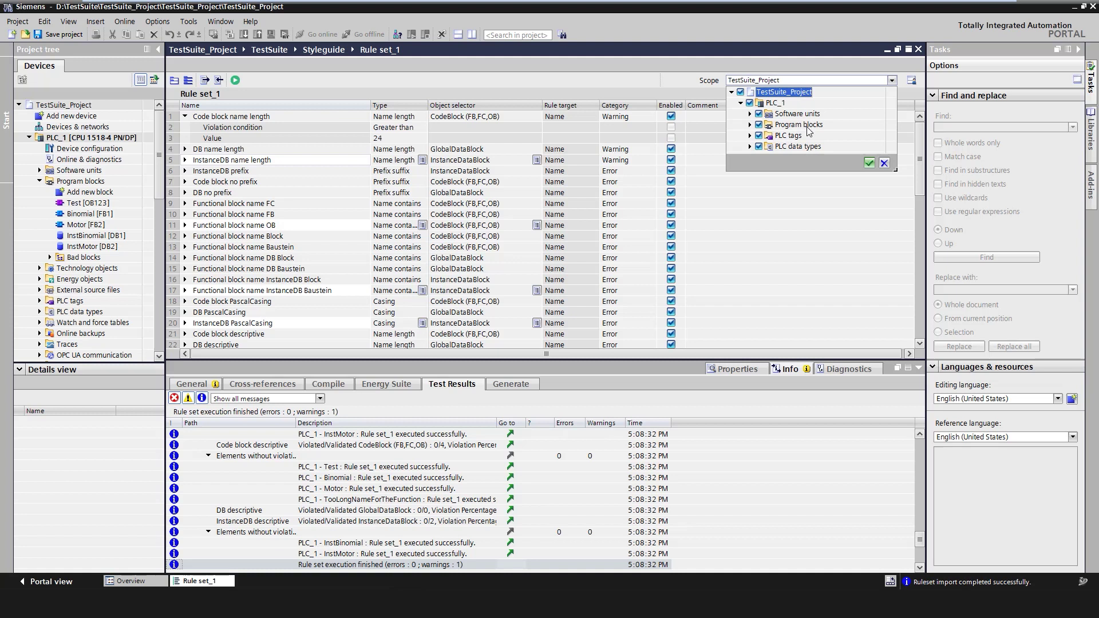
# Confirm the whole TestSuite_Project as scope and scroll Test Results back to the top.
pyautogui.click(869, 163)
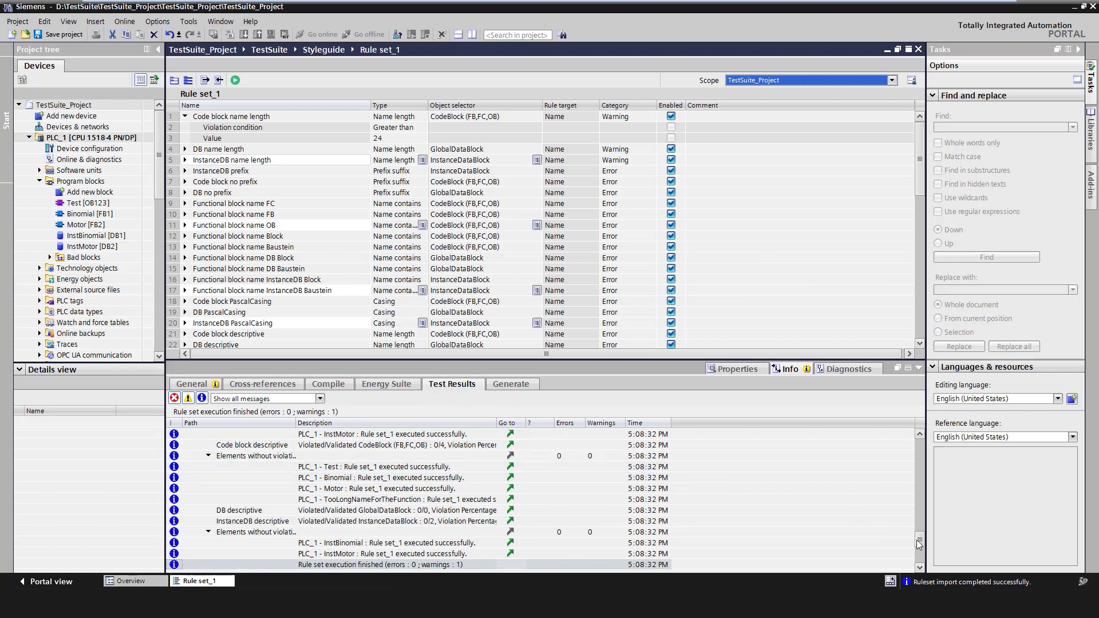
pyautogui.moveTo(917, 541); pyautogui.dragTo(919, 444)
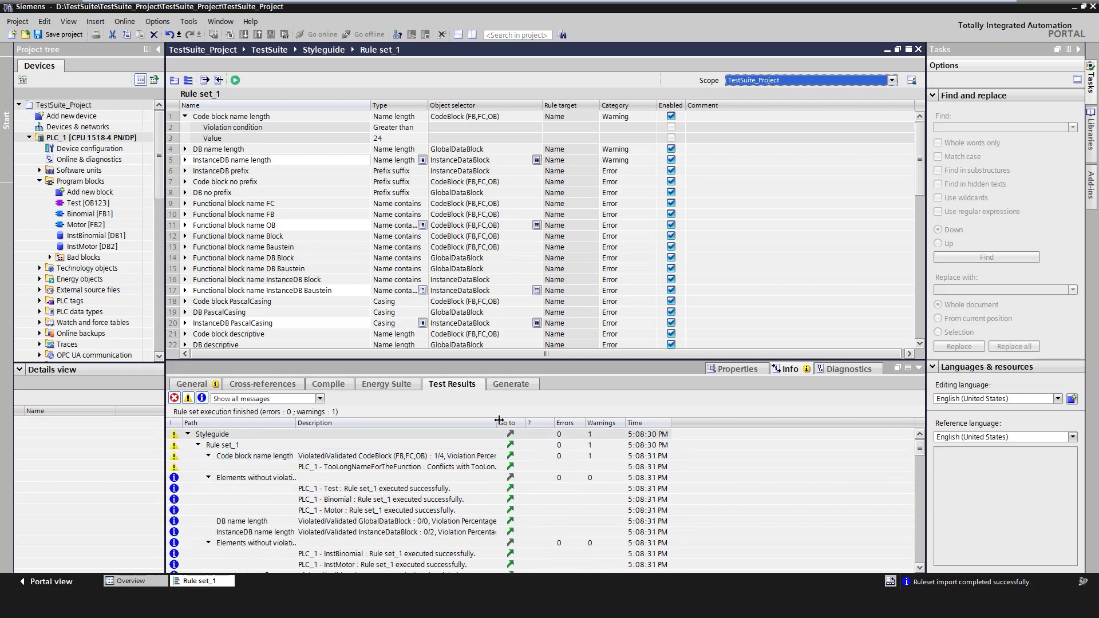
# Widen the Test Results Description column and expand Common data > Logs in the project tree.
pyautogui.moveTo(497, 422); pyautogui.dragTo(653, 423)
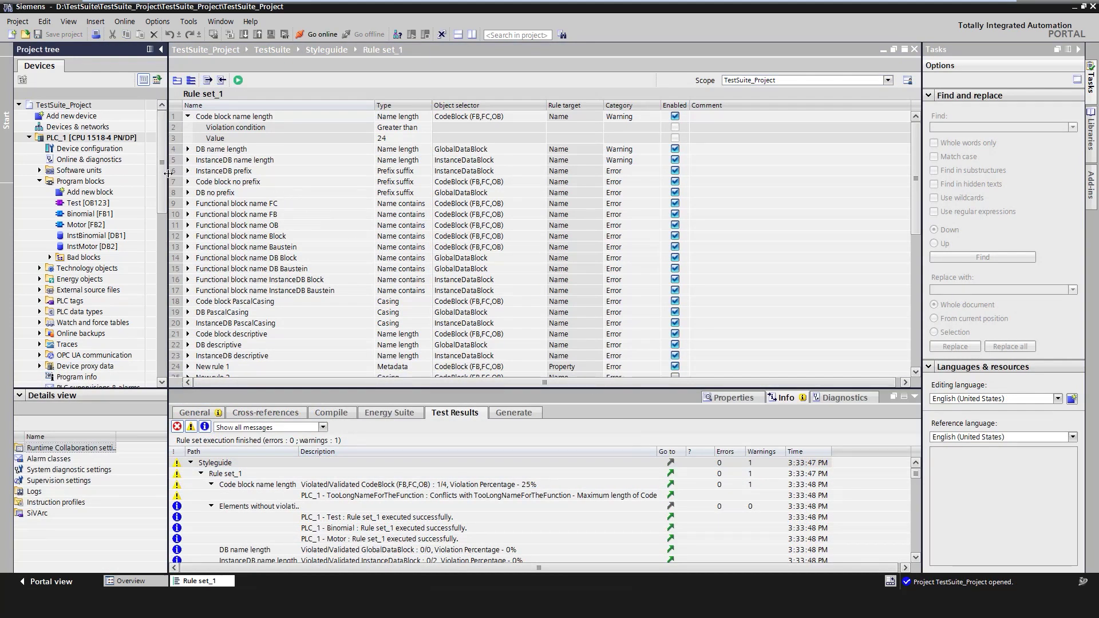
pyautogui.moveTo(162, 184); pyautogui.dragTo(150, 283)
pyautogui.click(30, 170)
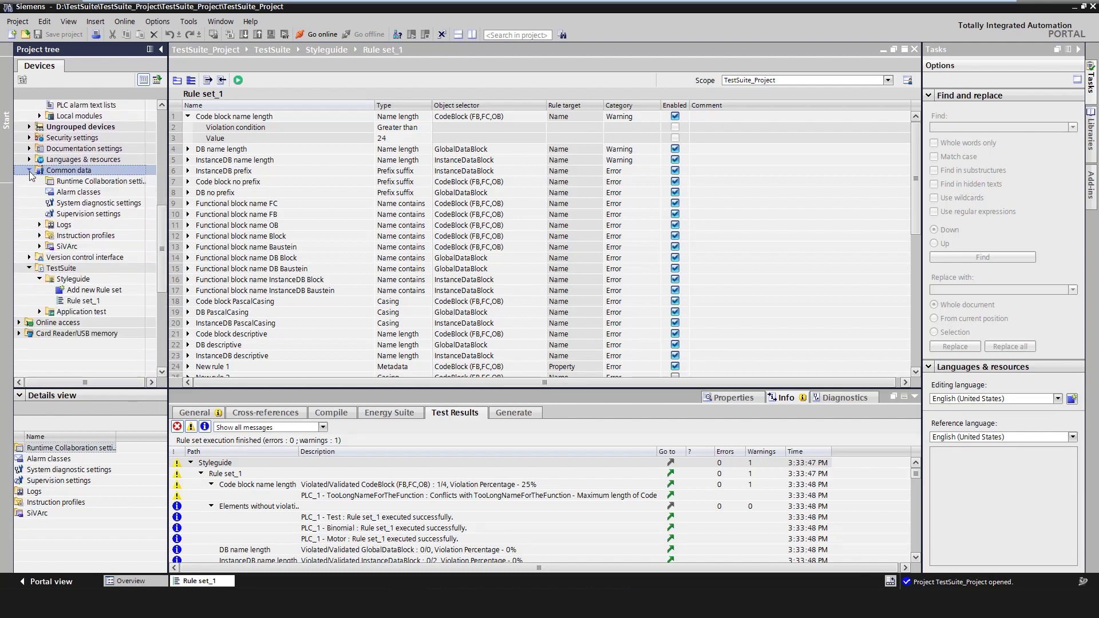
pyautogui.click(39, 225)
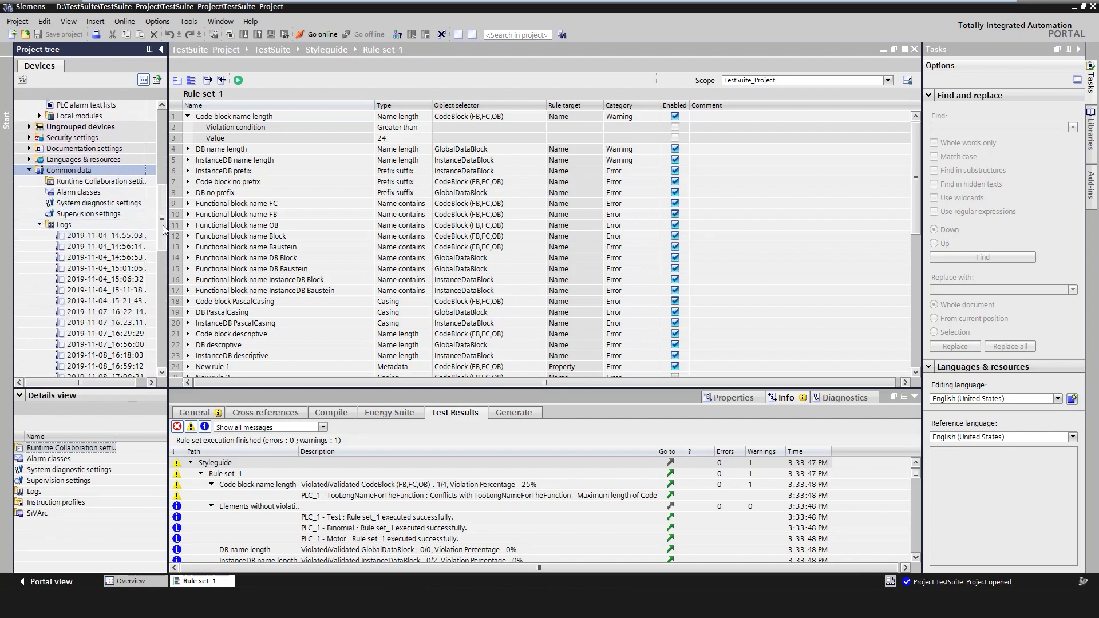
pyautogui.moveTo(162, 218); pyautogui.dragTo(344, 285)
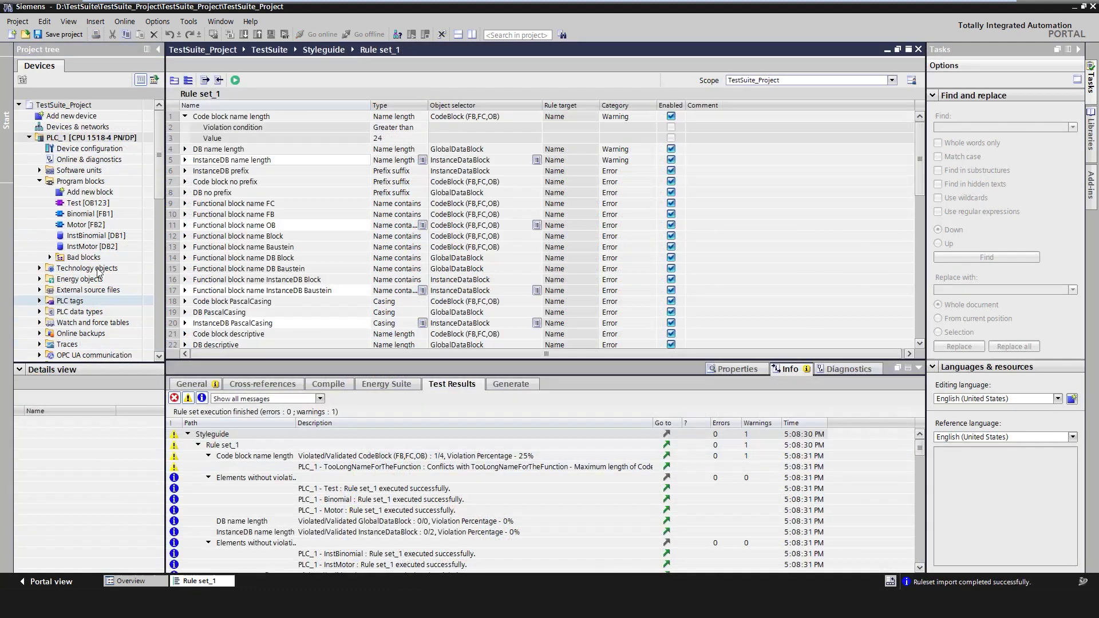
pyautogui.moveTo(160, 177); pyautogui.dragTo(170, 264)
# Expand the Application test folder to list Testcase_Binomial and Testcase_Motor.
pyautogui.click(39, 279)
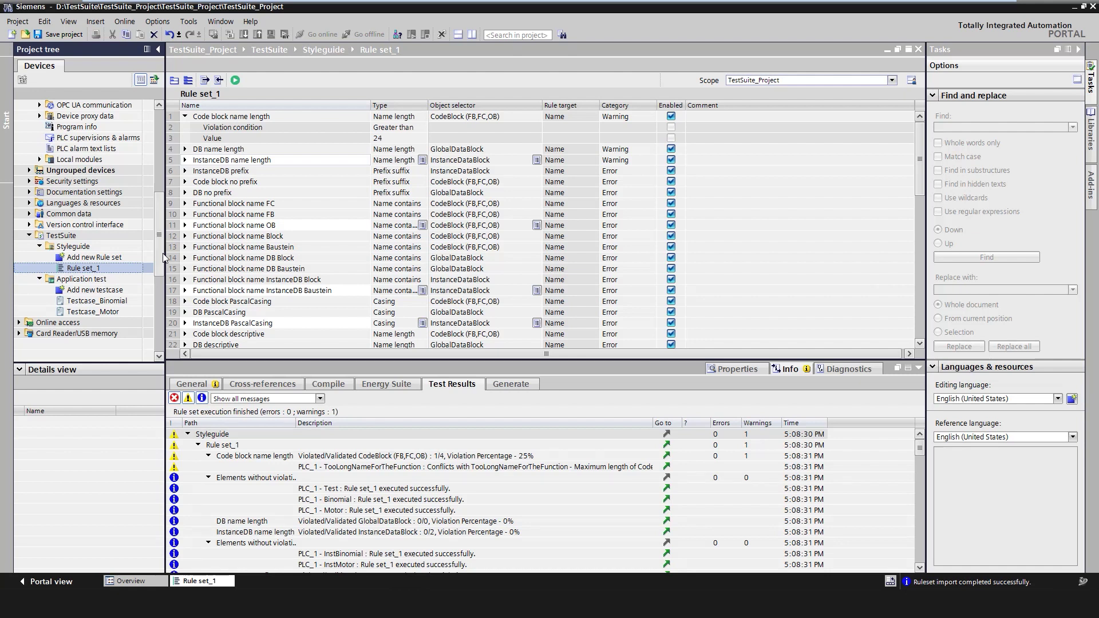
pyautogui.scroll(8, 163, 257)
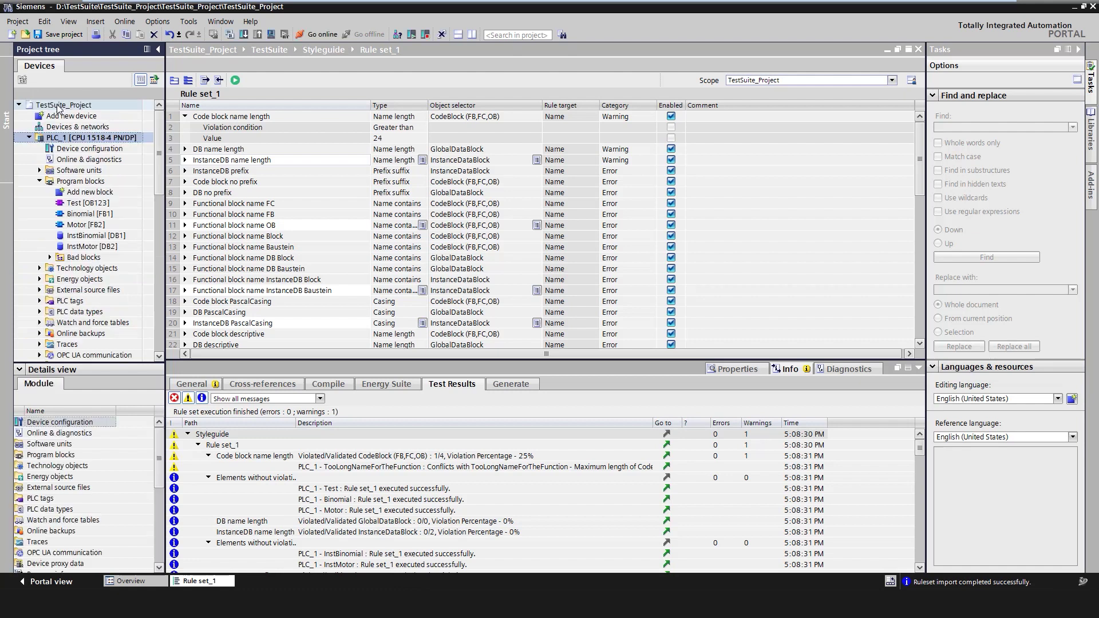
pyautogui.rightClick(59, 104)
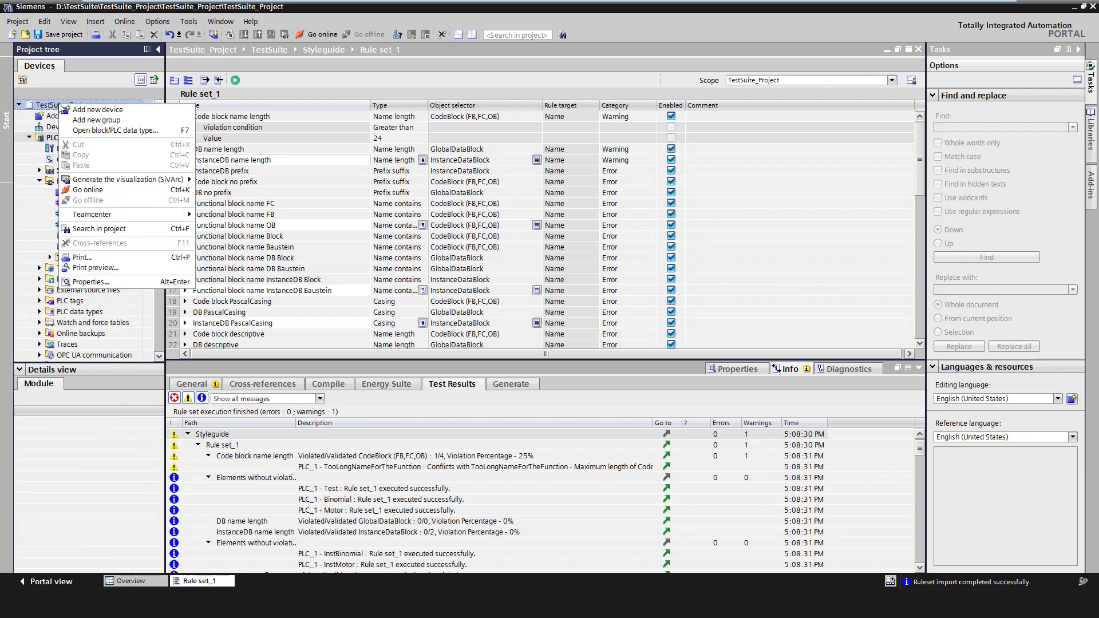
pyautogui.click(98, 282)
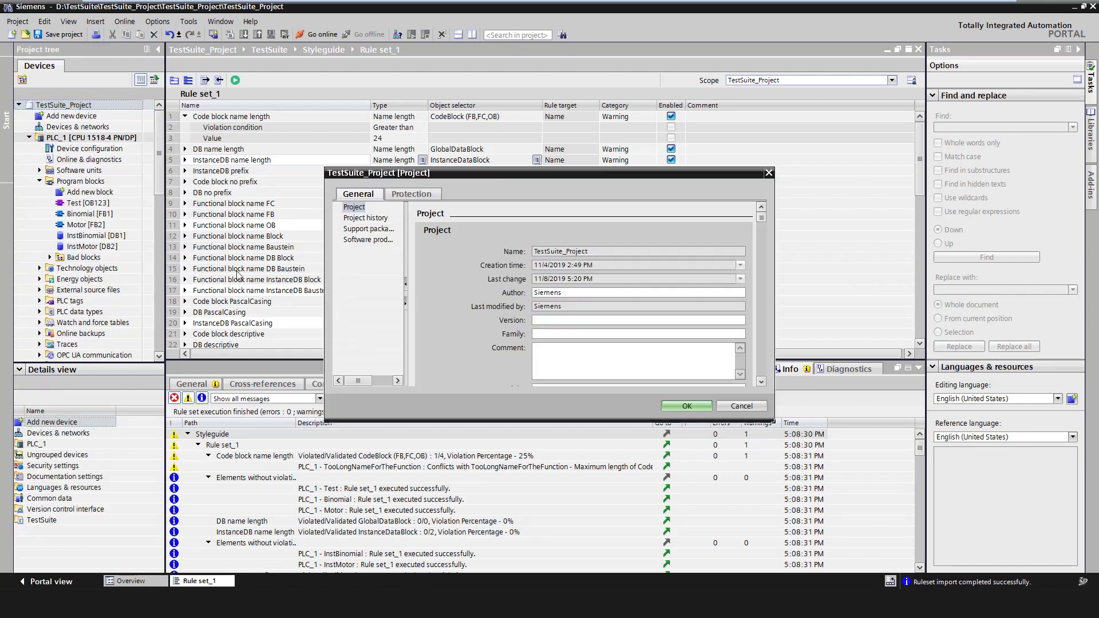
pyautogui.click(419, 195)
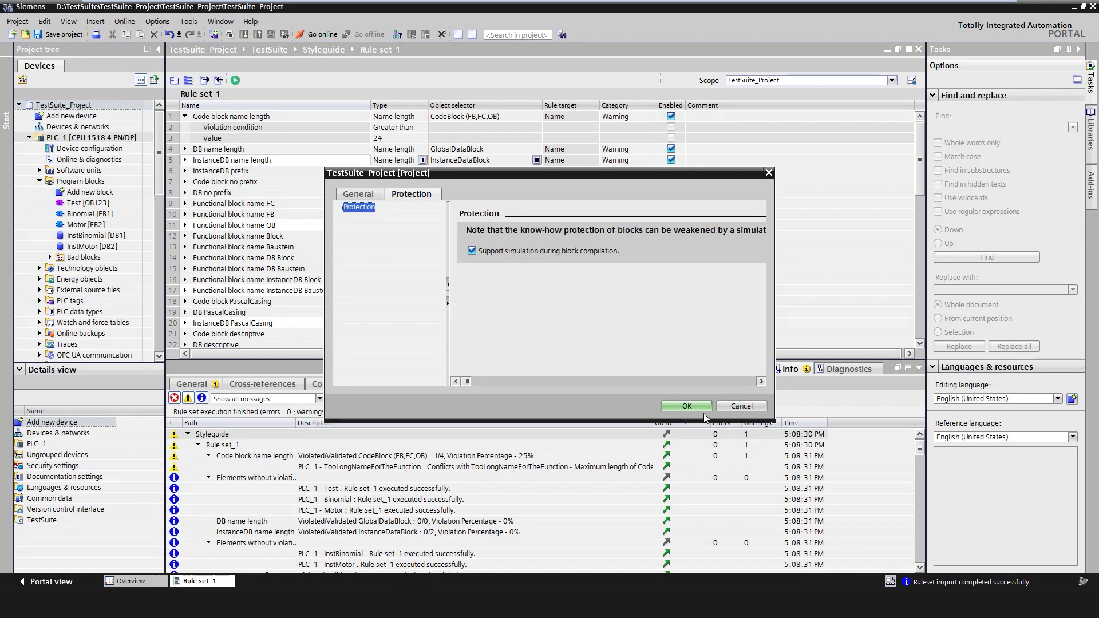
pyautogui.click(688, 404)
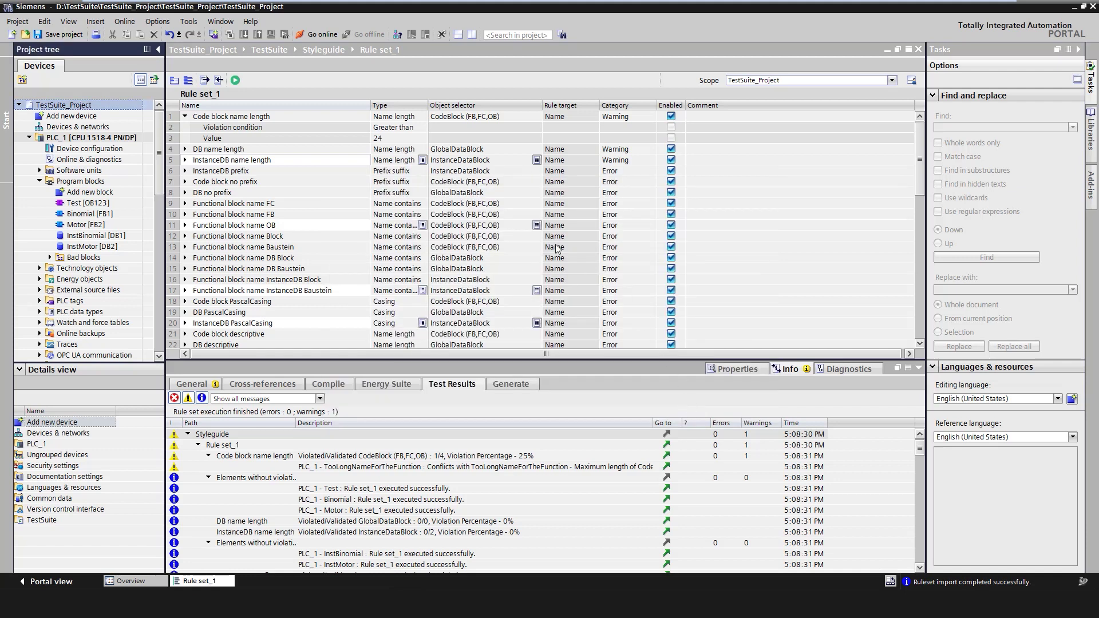
# Open Binomial [FB1], enlarge its code area, then bring up Test [OB123] from Program blocks.
pyautogui.doubleClick(94, 215)
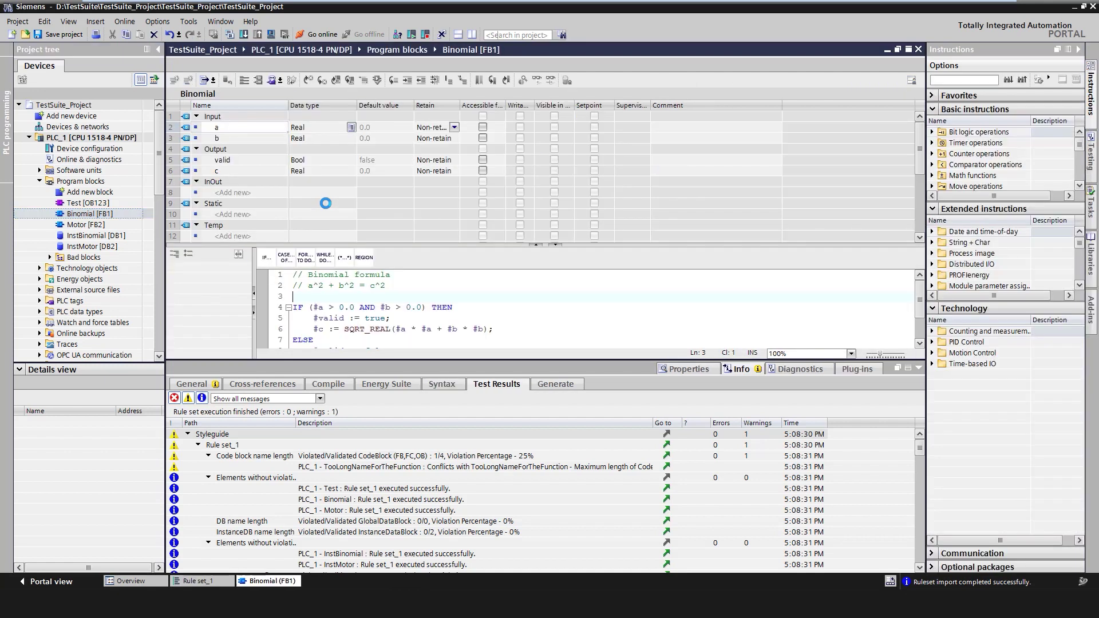
pyautogui.moveTo(506, 363); pyautogui.dragTo(506, 410)
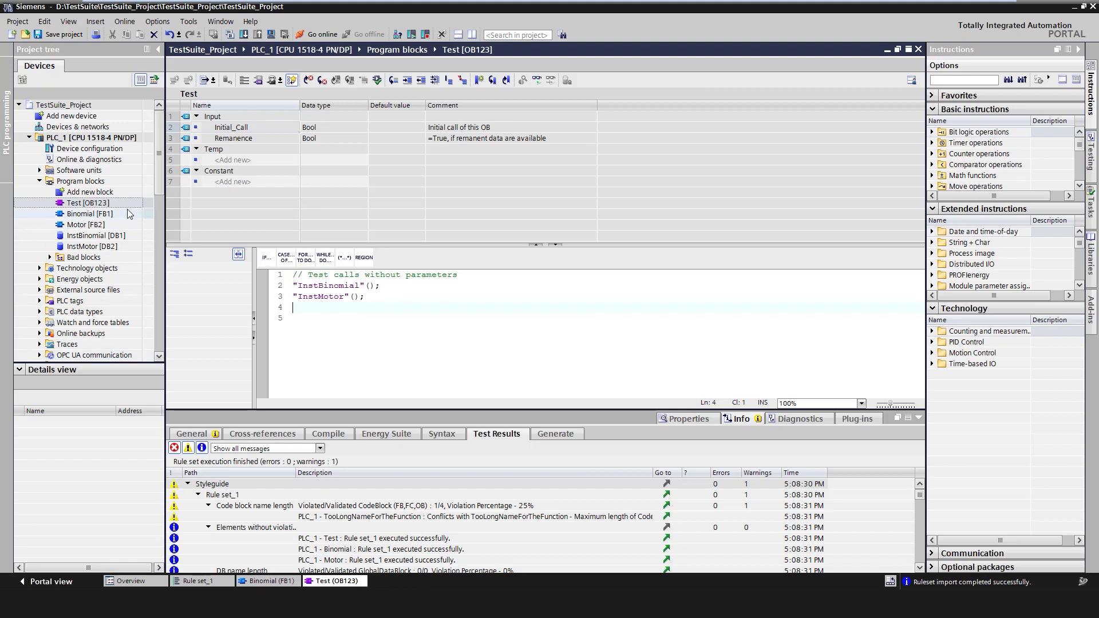
pyautogui.moveTo(163, 182); pyautogui.dragTo(162, 261)
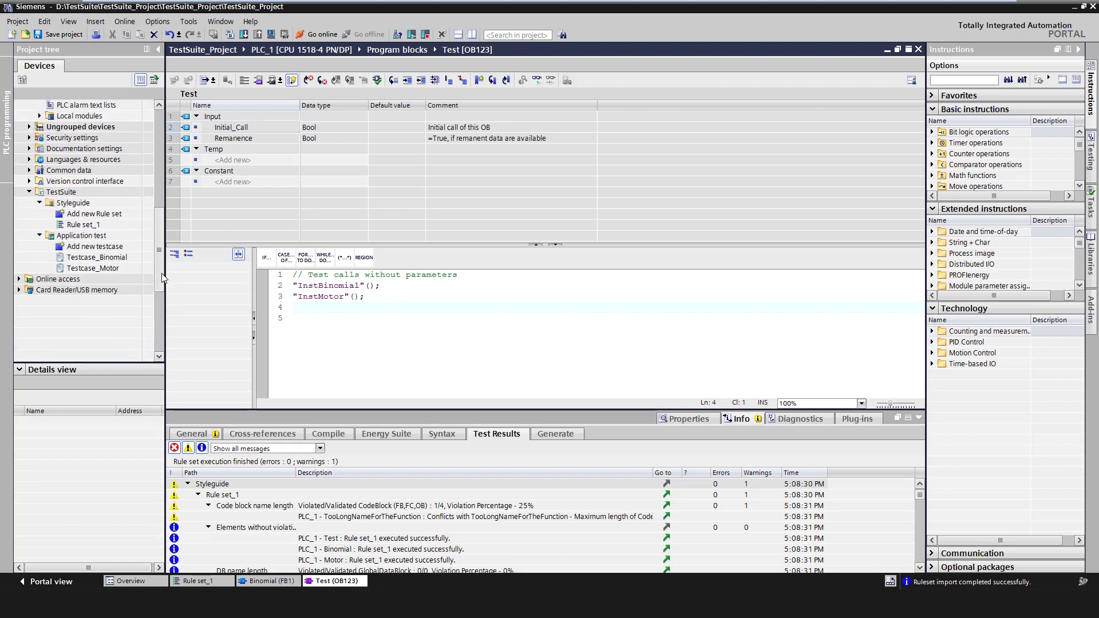
# Open the Testcase_Binomial test case from the Application test folder.
pyautogui.doubleClick(94, 259)
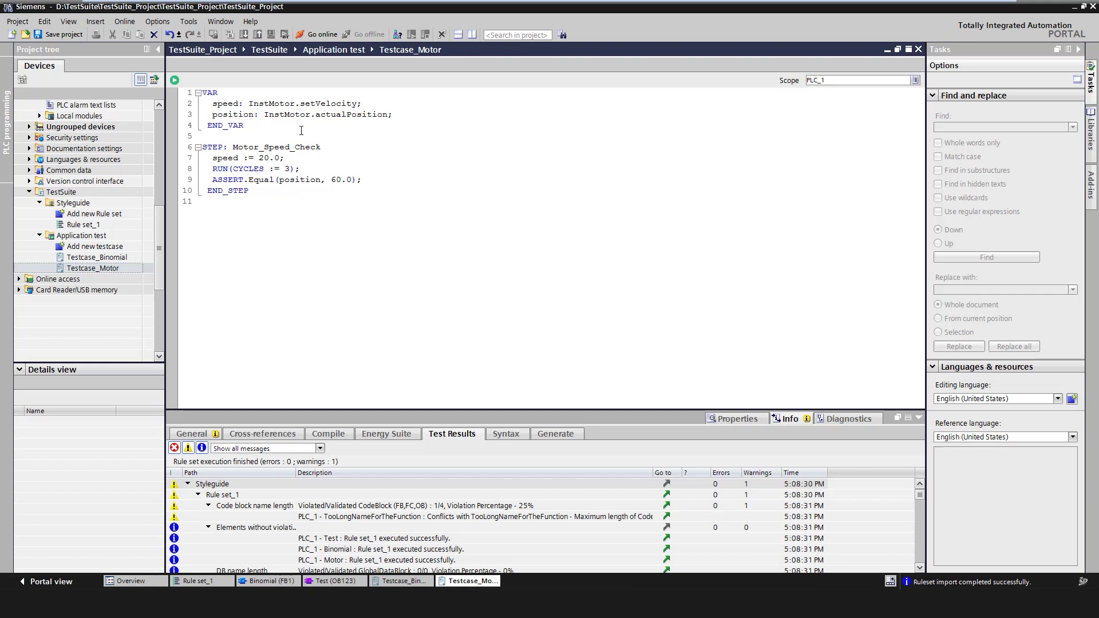
# Run Testcase_Motor so the Motor_Speed_Check step passes with 0 errors.
pyautogui.scroll(-1, 438, 140)
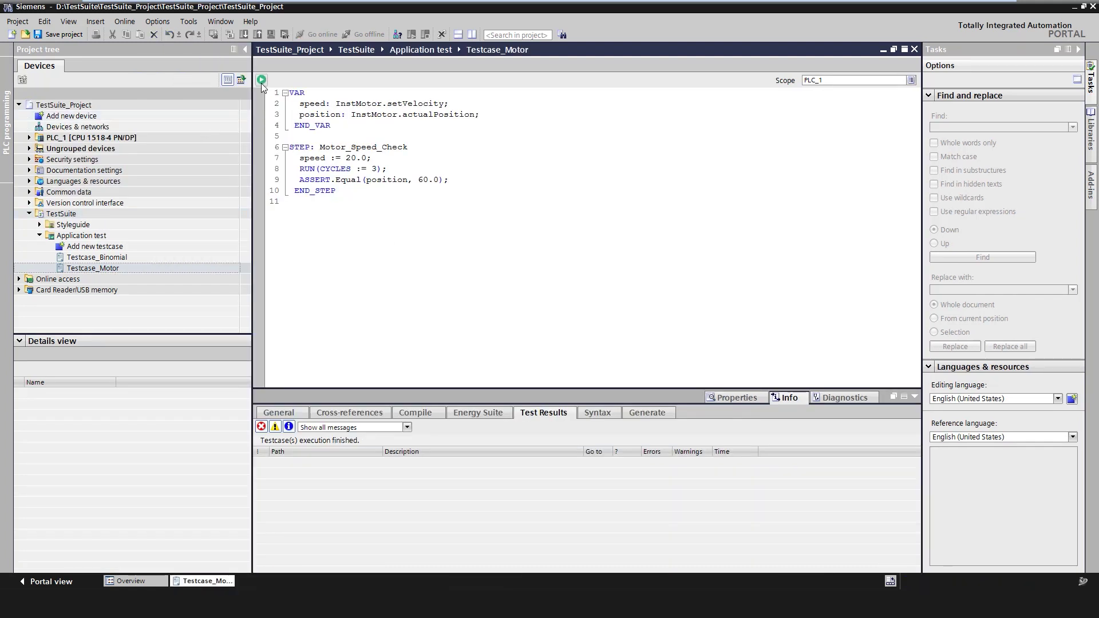
pyautogui.click(261, 79)
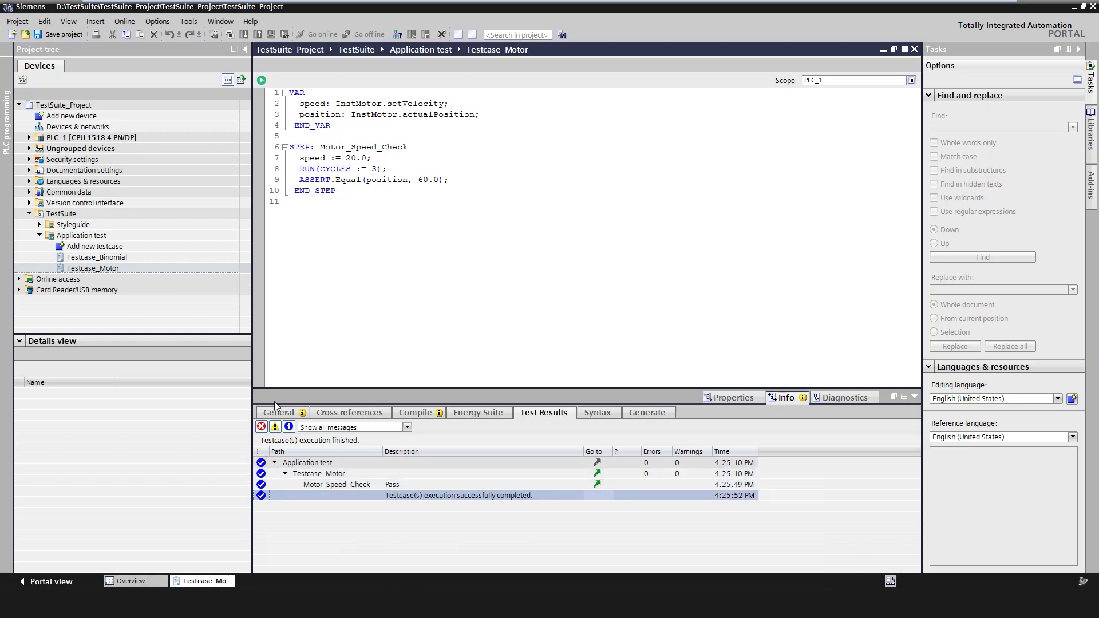
pyautogui.click(416, 411)
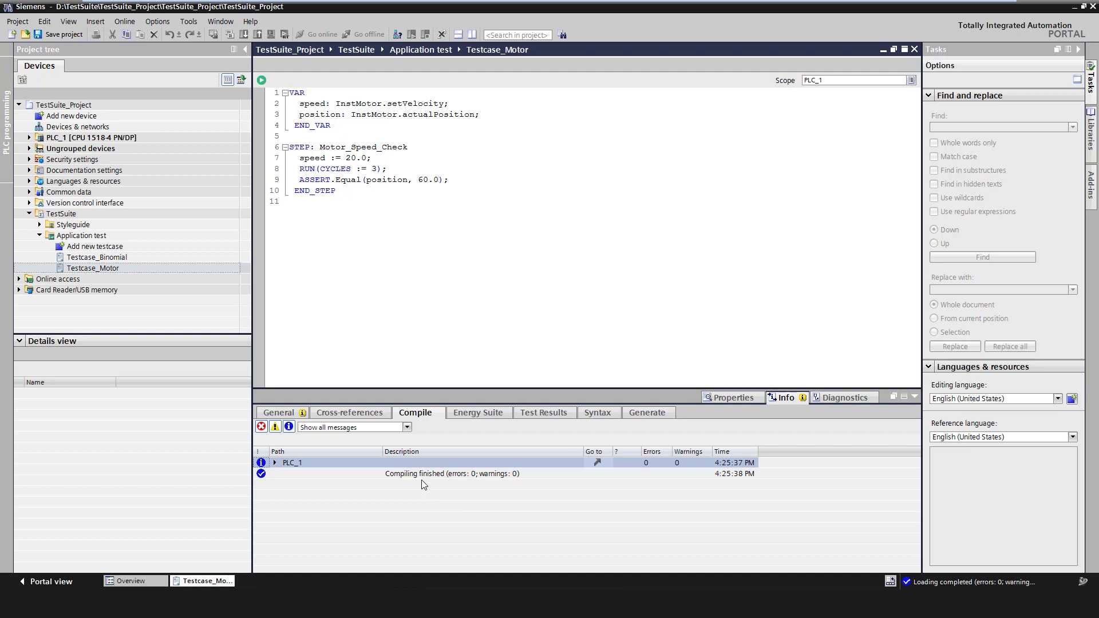
pyautogui.click(279, 413)
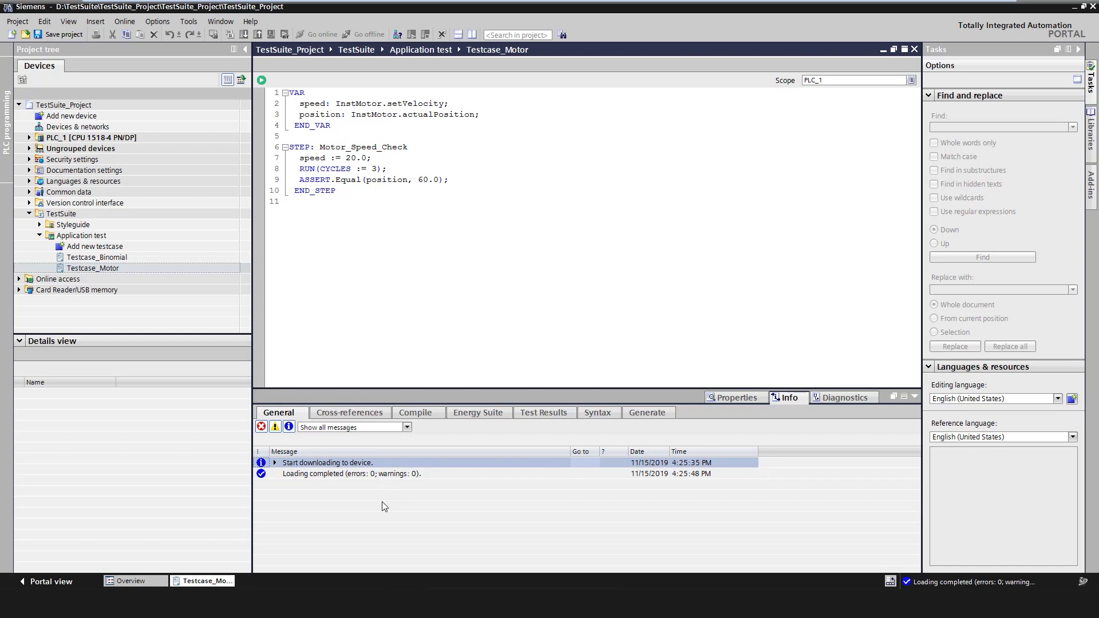
pyautogui.click(551, 413)
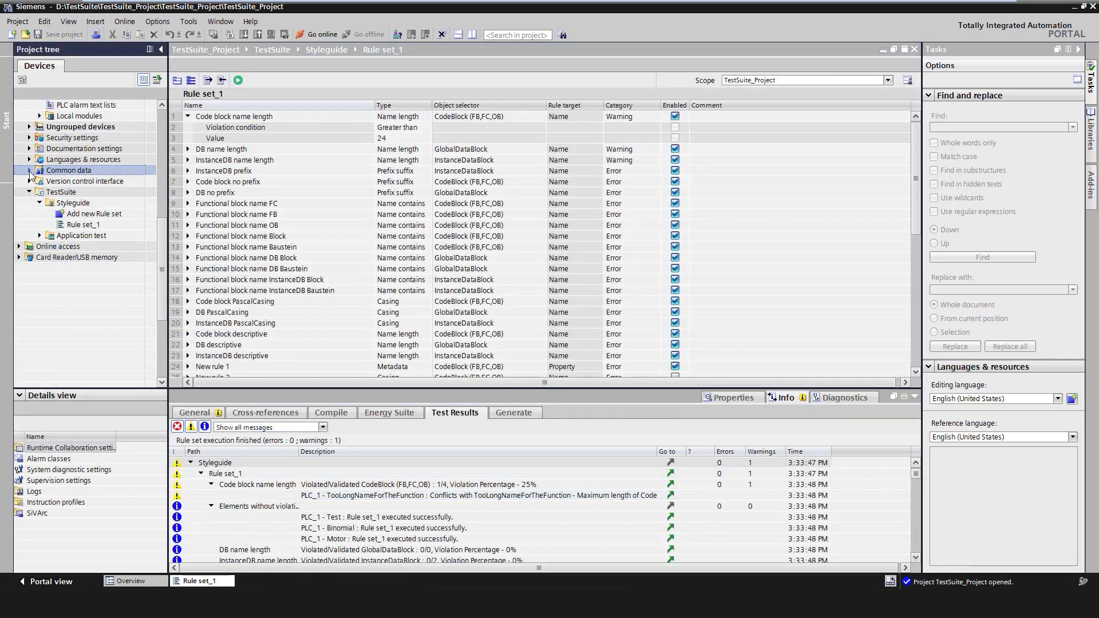
# Expand Common data > Logs and widen the project tree to read full names like Testcase_Motor_Log.
pyautogui.click(29, 170)
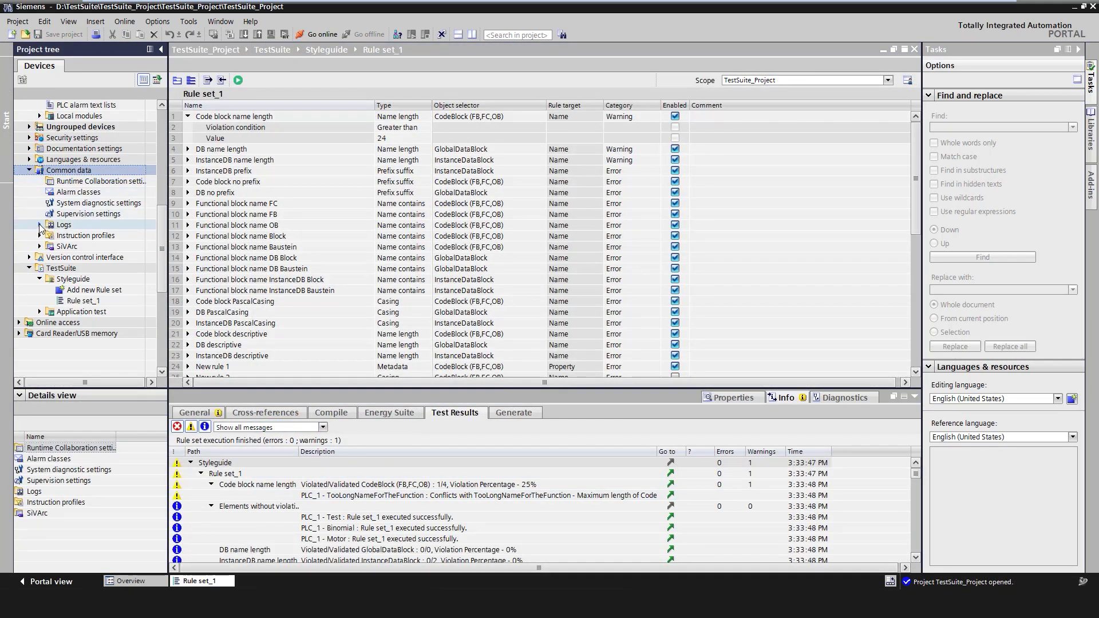
pyautogui.click(39, 225)
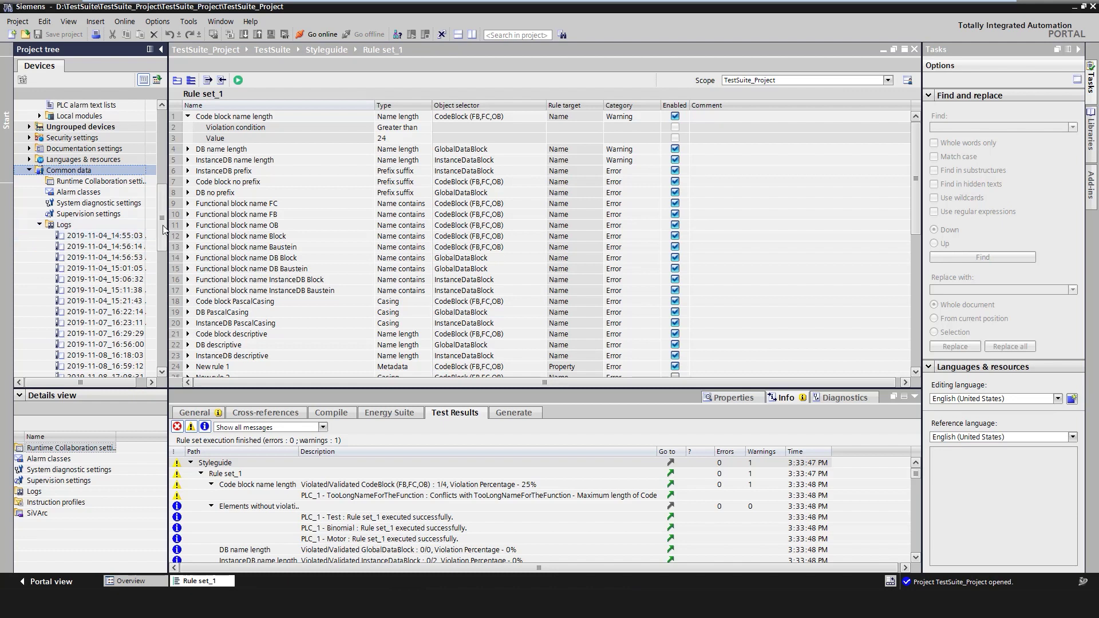
pyautogui.moveTo(163, 230); pyautogui.dragTo(287, 277)
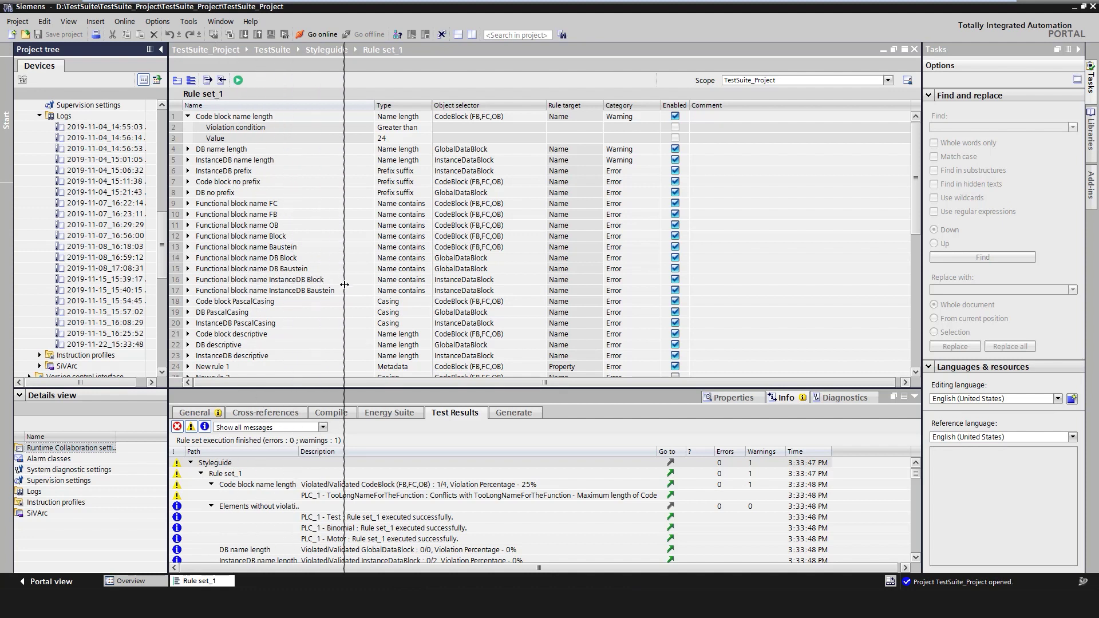
pyautogui.moveTo(345, 284); pyautogui.dragTo(344, 285)
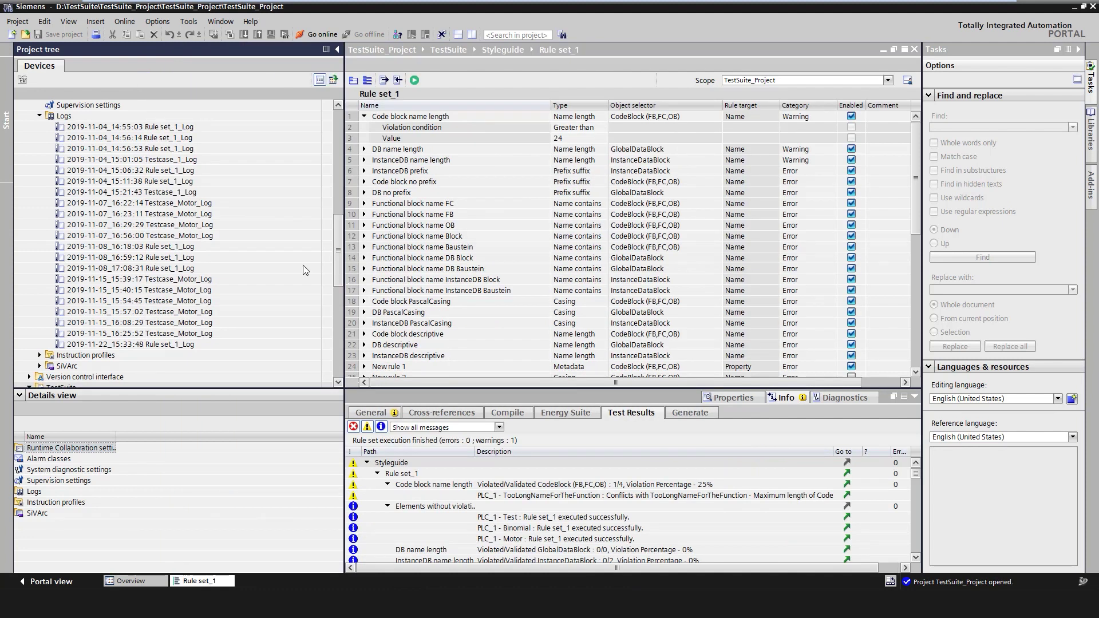